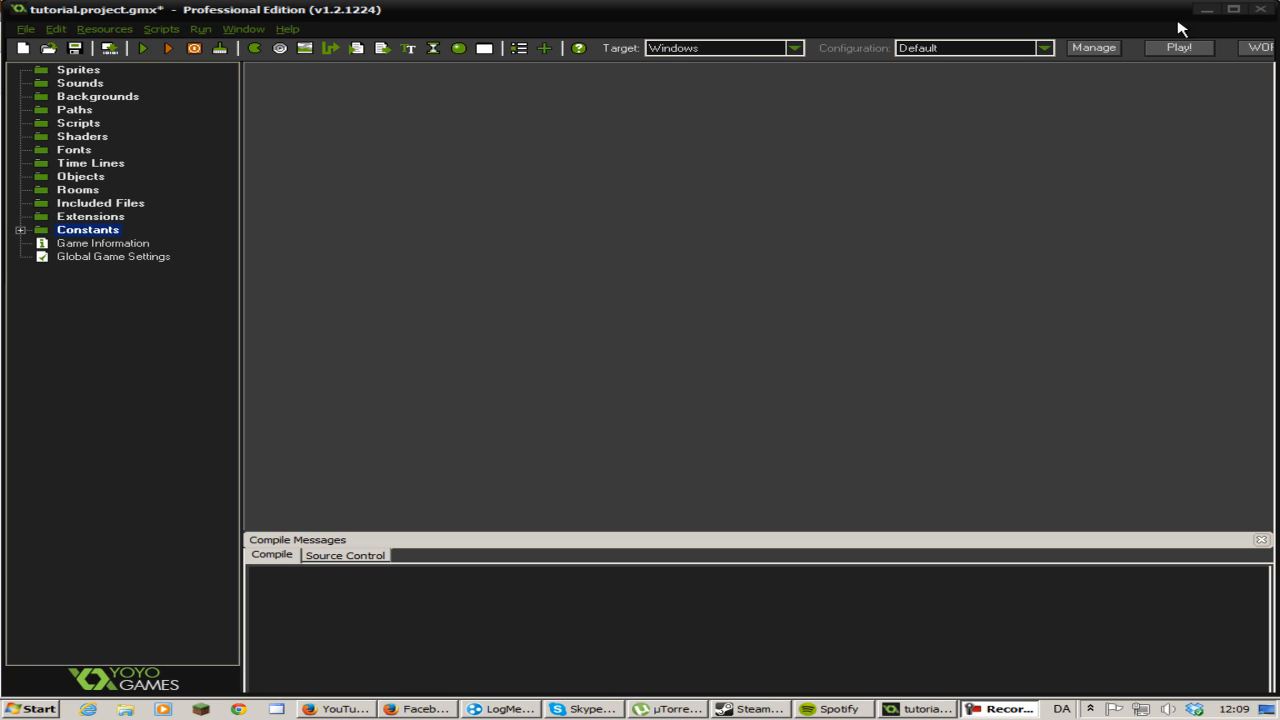
{"action": "left_click", "coordinate": [1245, 15]}
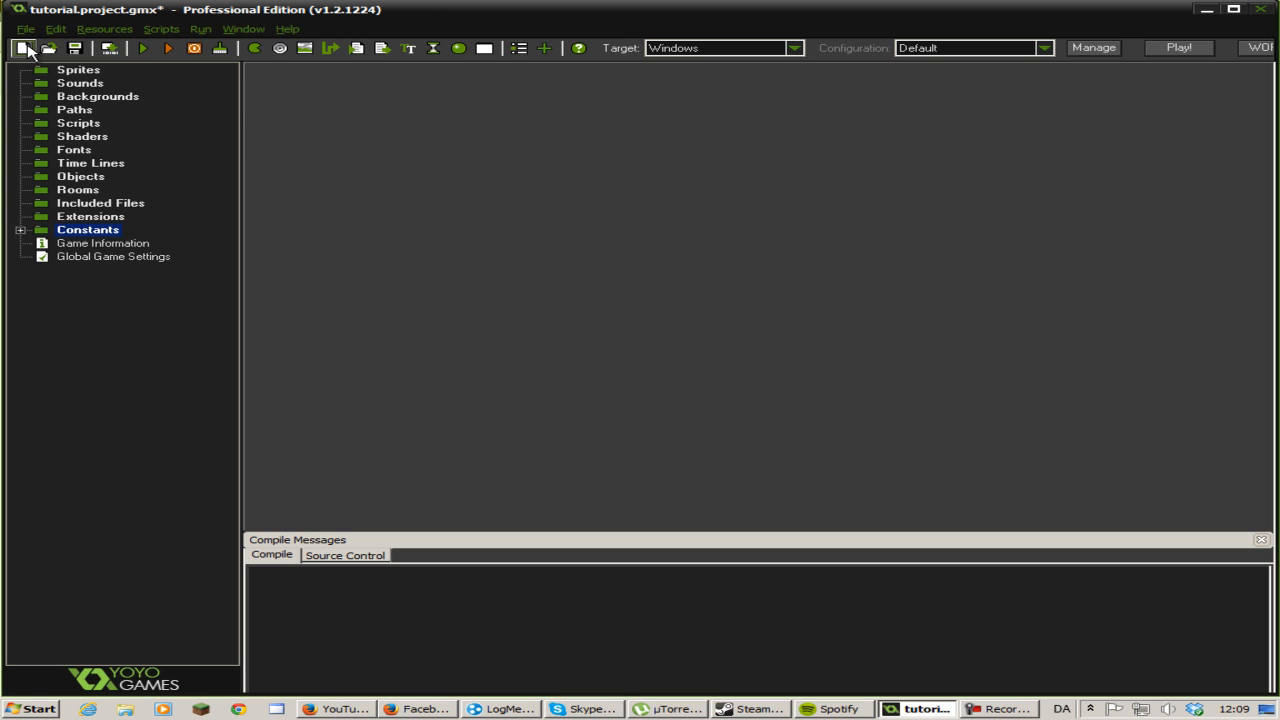
{"action": "left_click", "coordinate": [110, 54]}
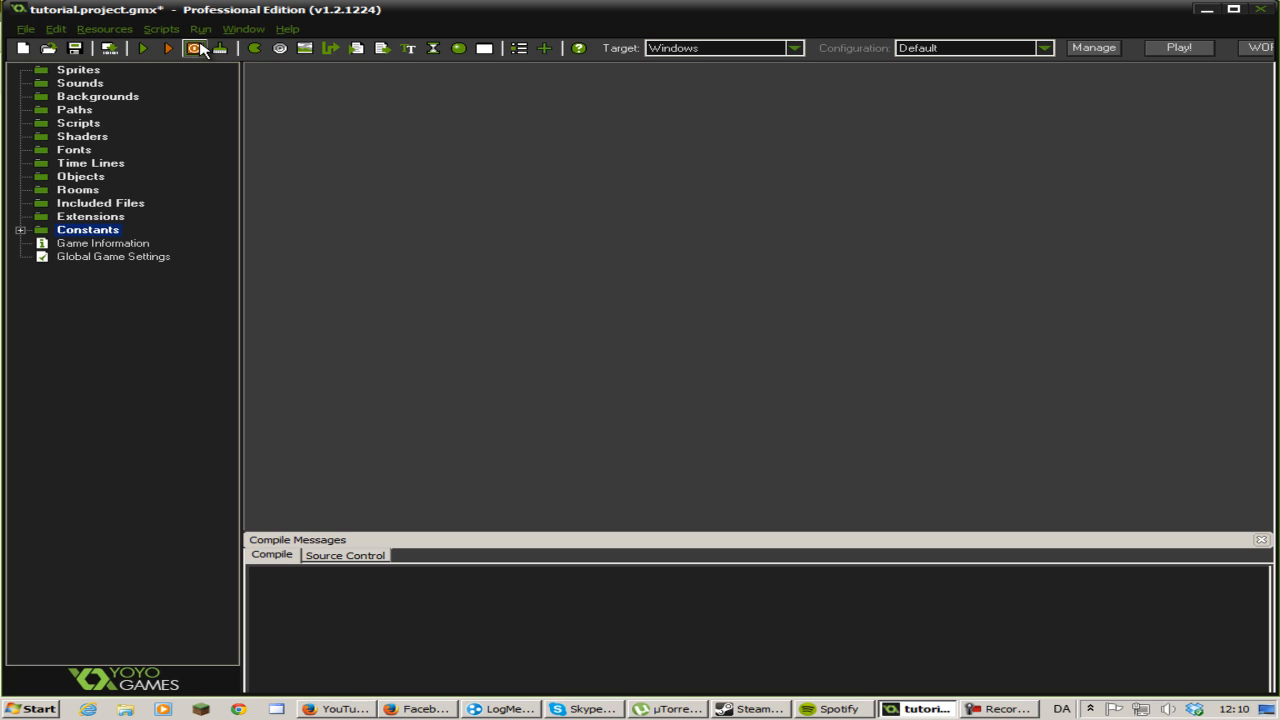
Create a new sprite resource and look into its sprite editor, cancelling the creation of a new image.
{"action": "left_click", "coordinate": [256, 50]}
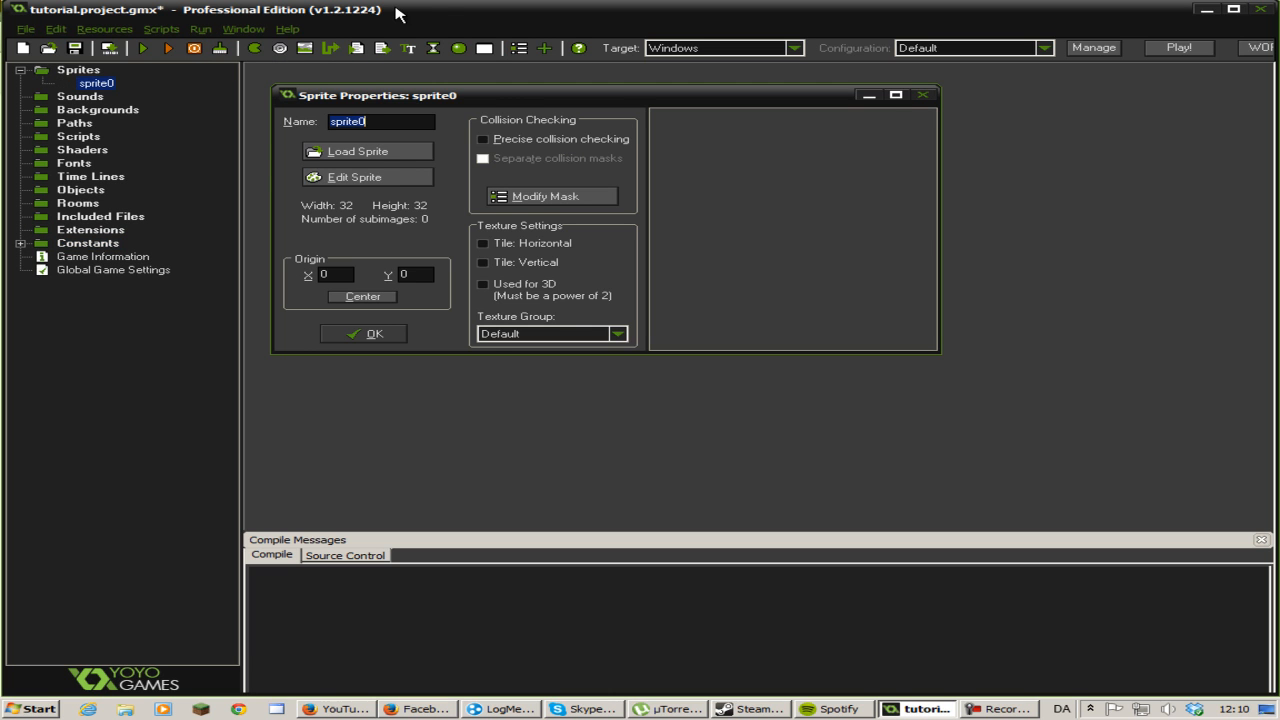
{"action": "left_click_drag", "start_coordinate": [562, 98], "coordinate": [683, 135]}
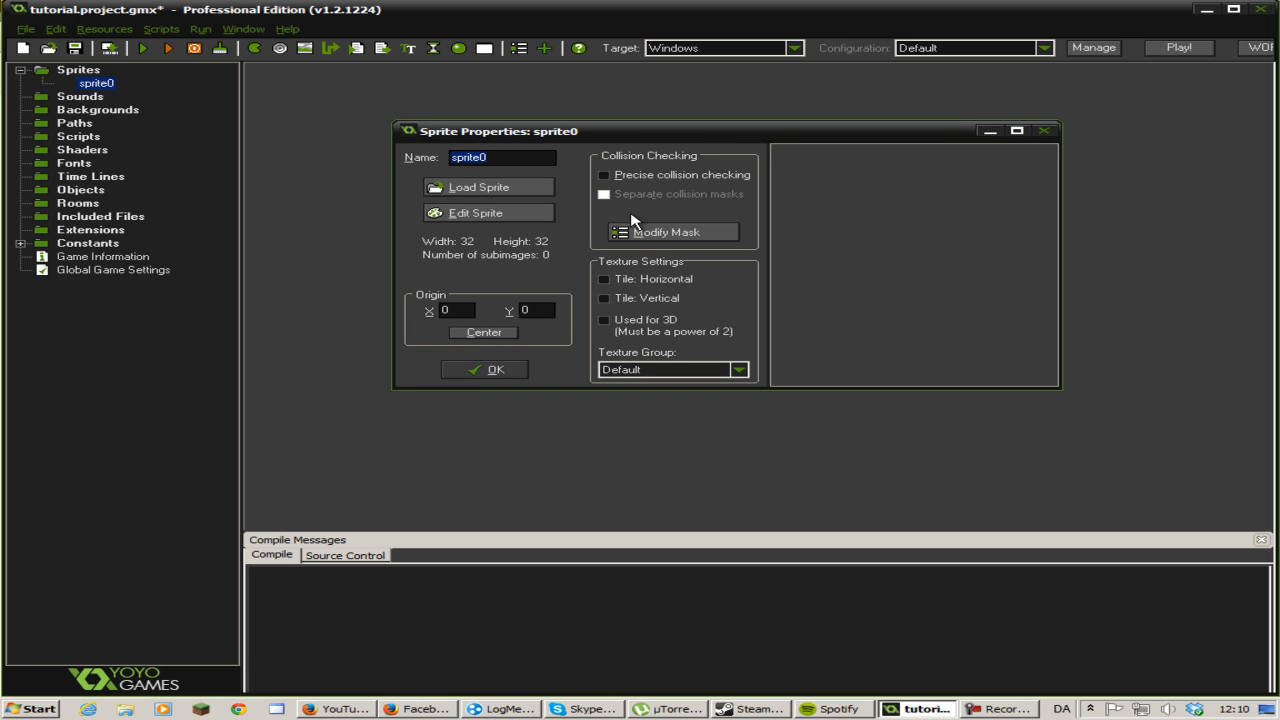
{"action": "left_click", "coordinate": [542, 214]}
{"action": "left_click", "coordinate": [325, 118]}
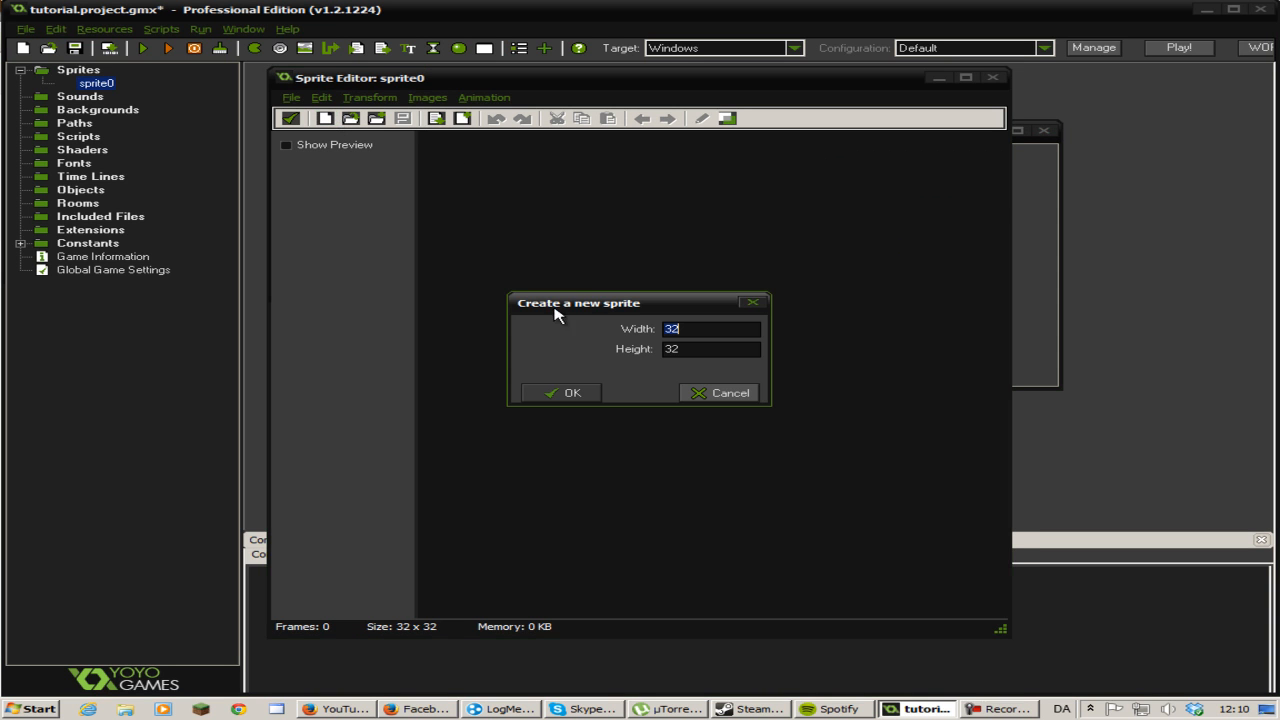
{"action": "left_click", "coordinate": [707, 393]}
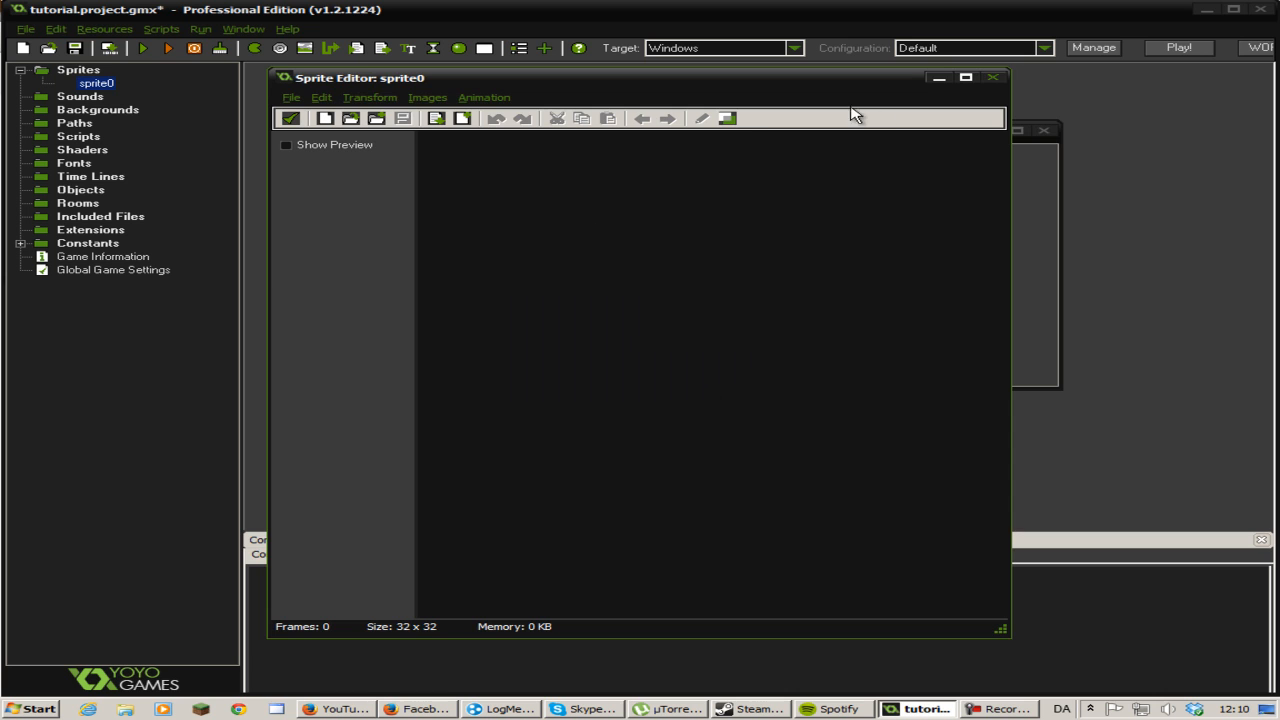
{"action": "left_click", "coordinate": [990, 77]}
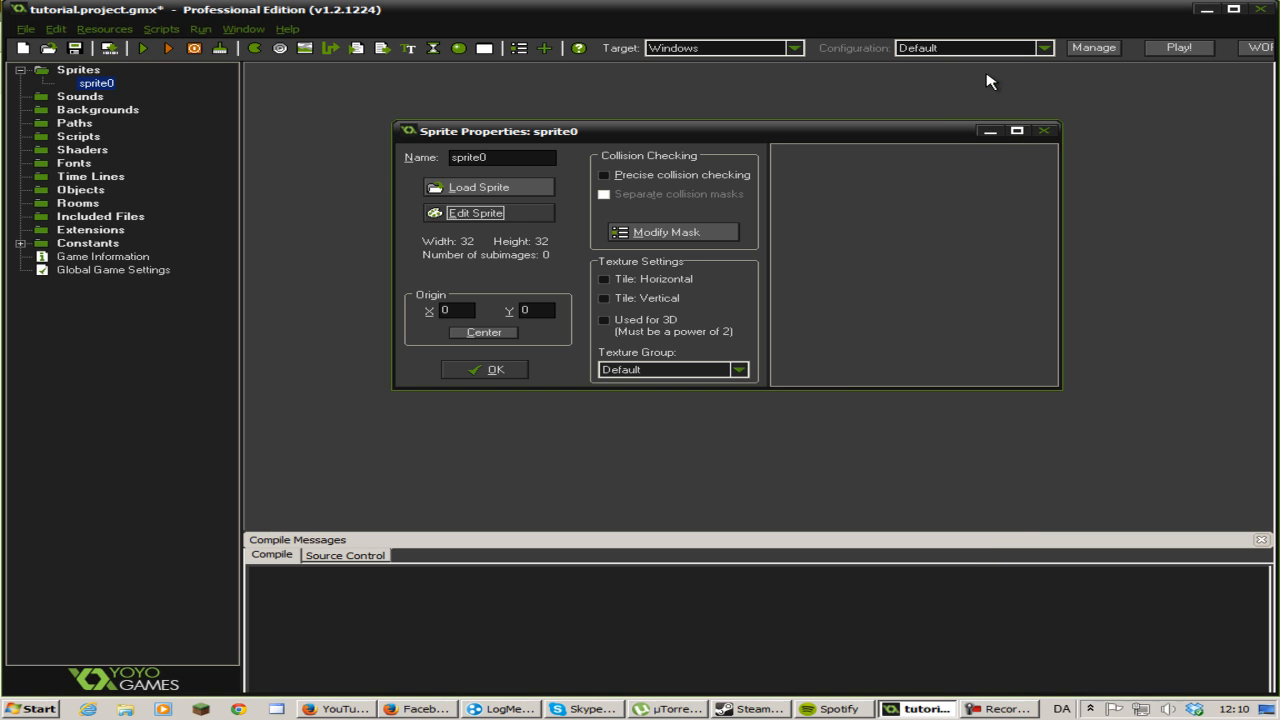
Look at the sprite image file chooser without loading a file, and accept the sprite's properties.
{"action": "left_click", "coordinate": [500, 188]}
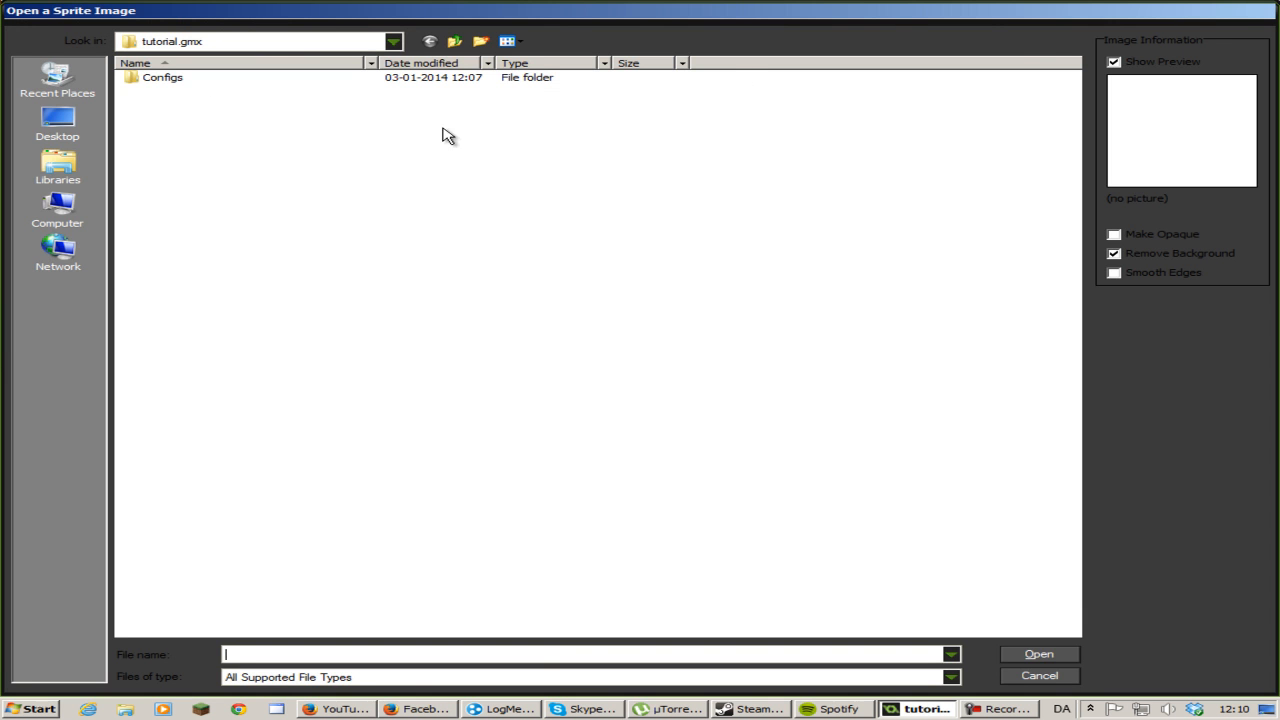
{"action": "left_click", "coordinate": [1256, 11]}
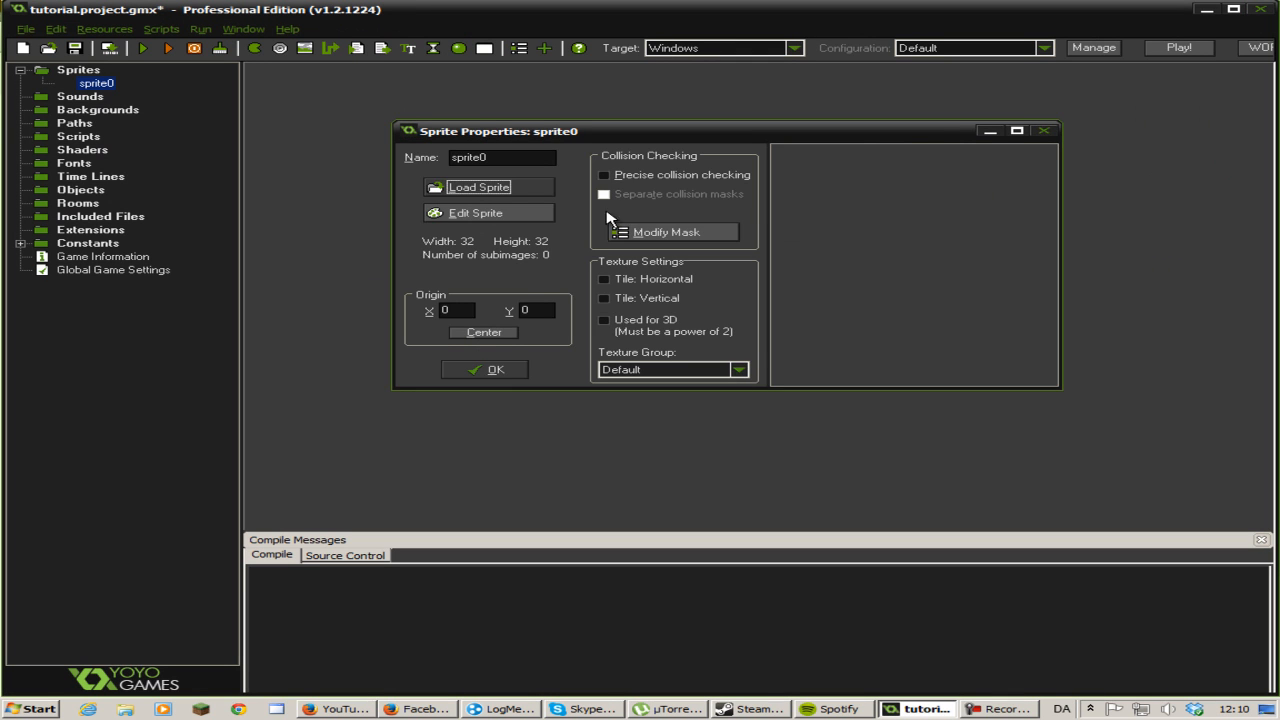
{"action": "left_click", "coordinate": [514, 370]}
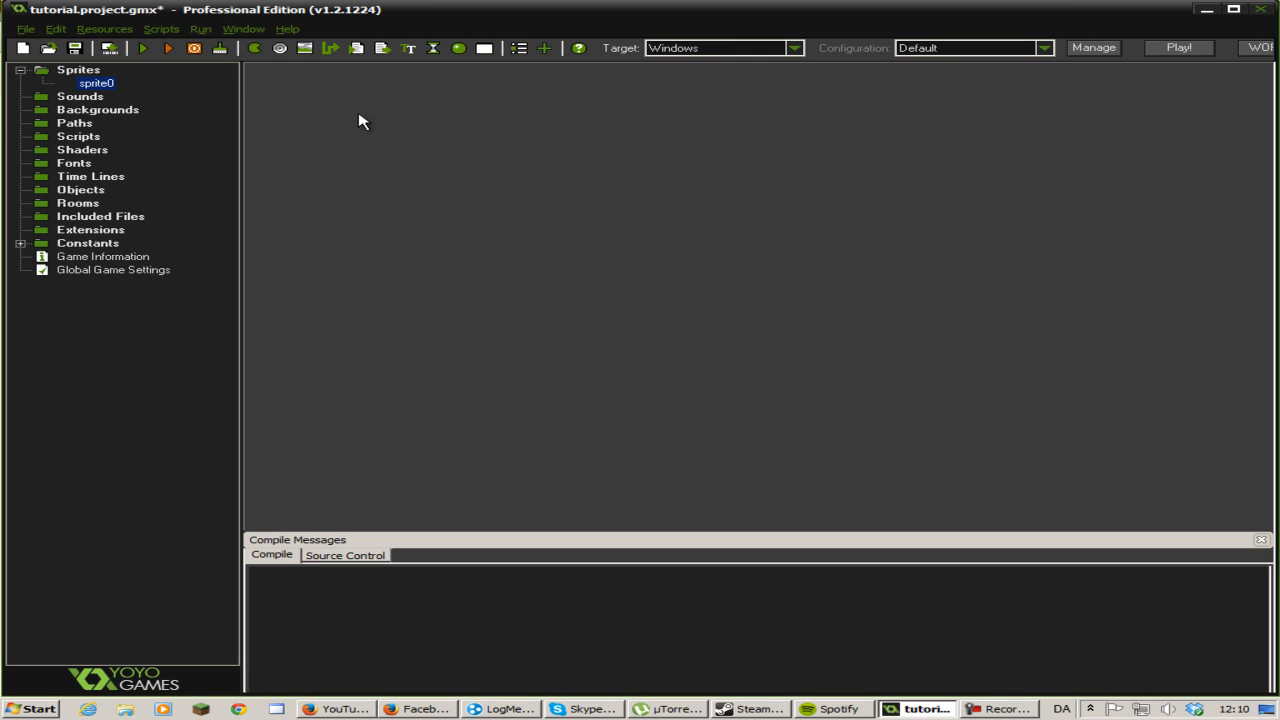
Create a new sound resource, look at its sound file chooser without loading anything, and close its properties.
{"action": "left_click", "coordinate": [280, 50]}
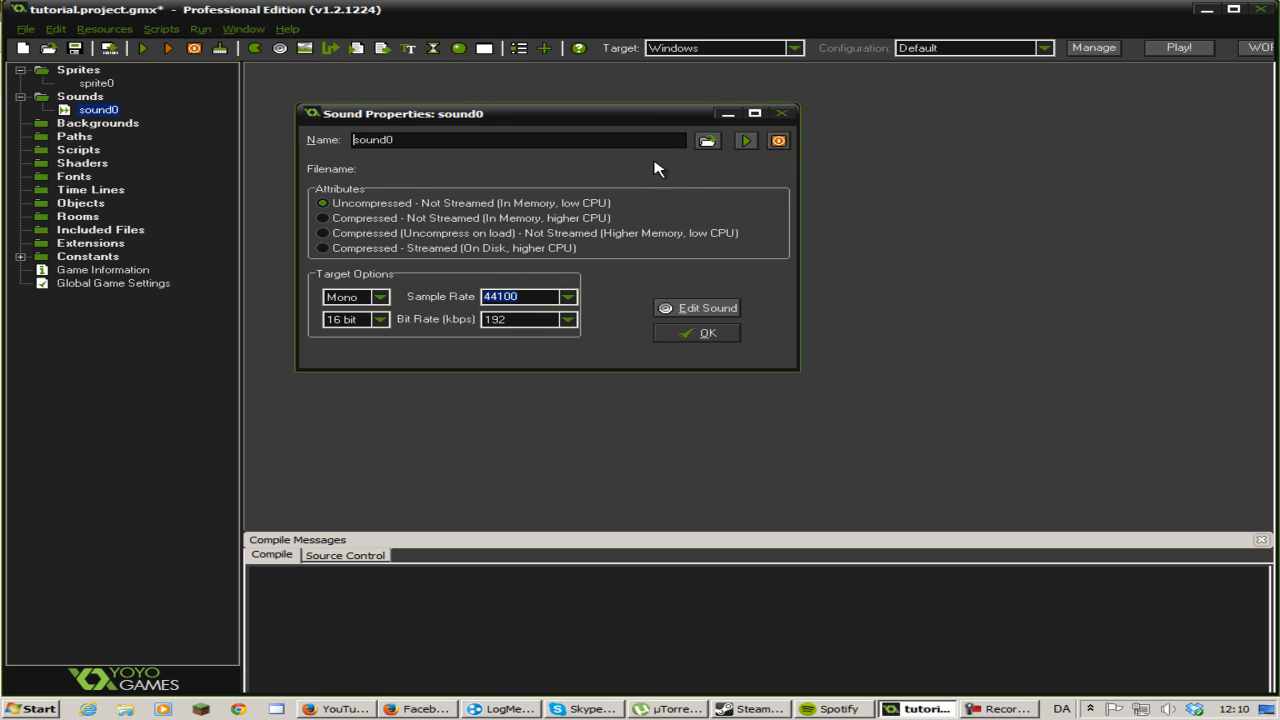
{"action": "left_click", "coordinate": [705, 141]}
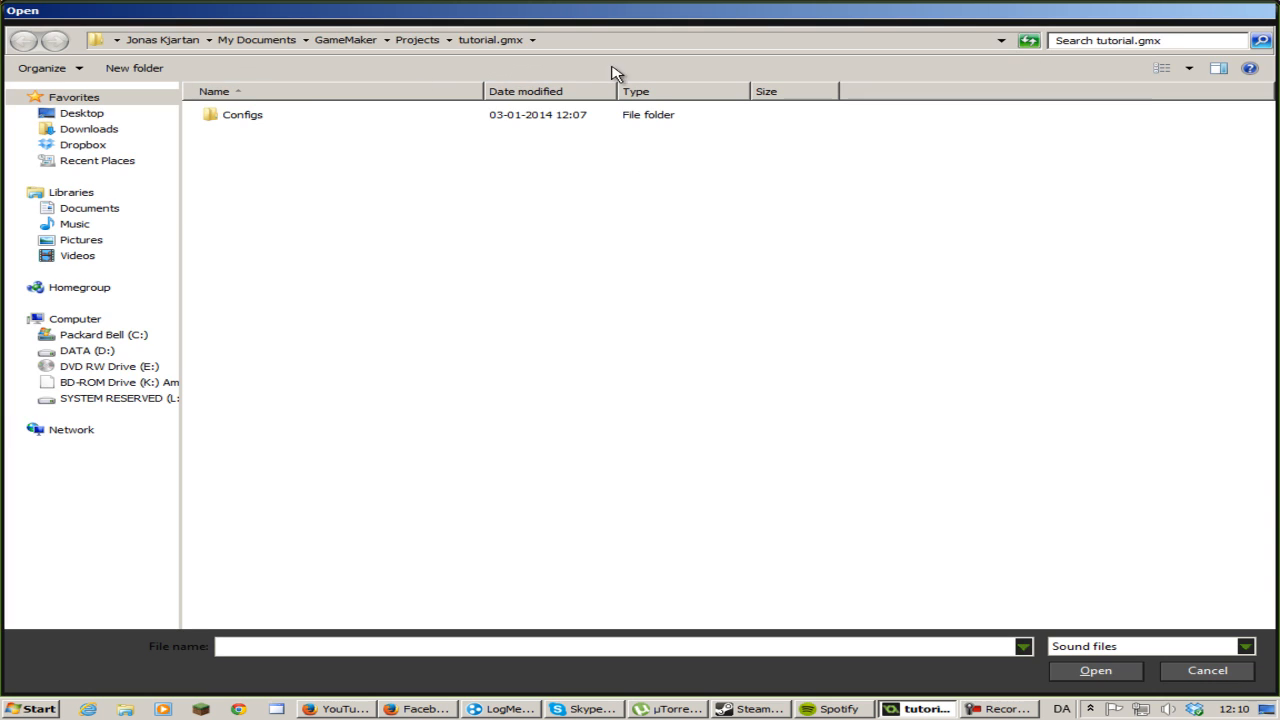
{"action": "left_click", "coordinate": [1260, 13]}
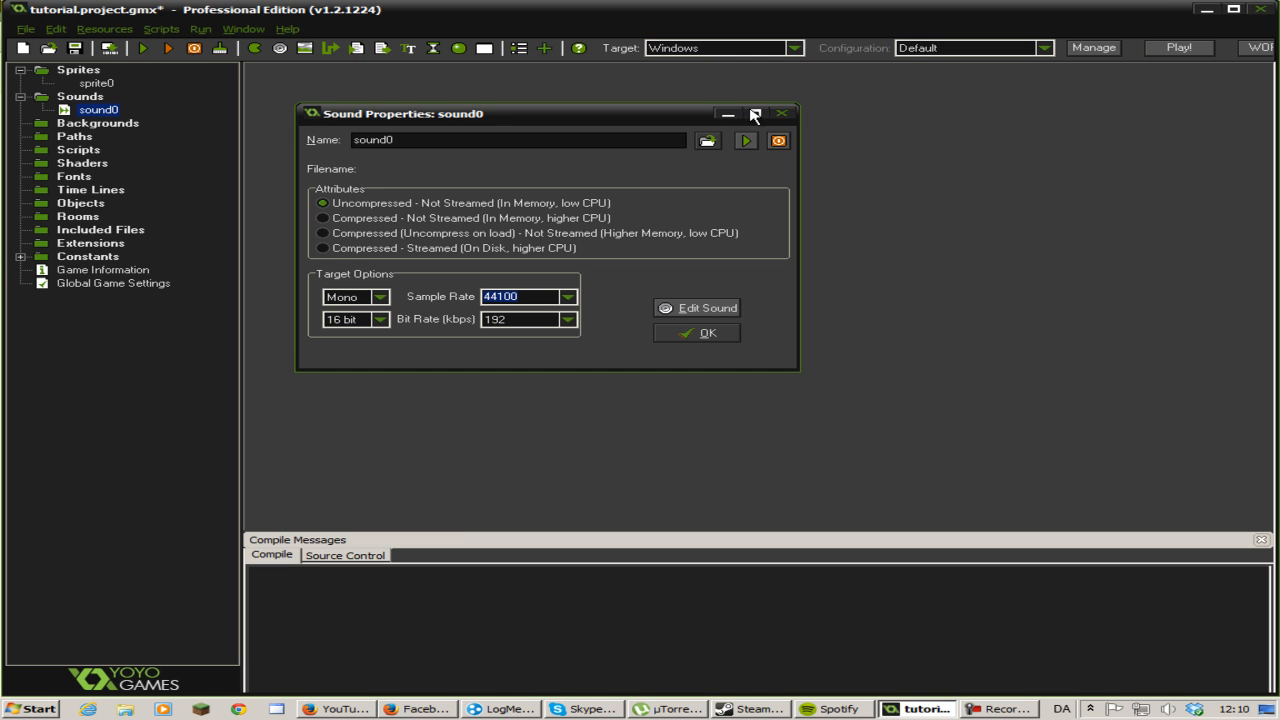
{"action": "left_click", "coordinate": [785, 113]}
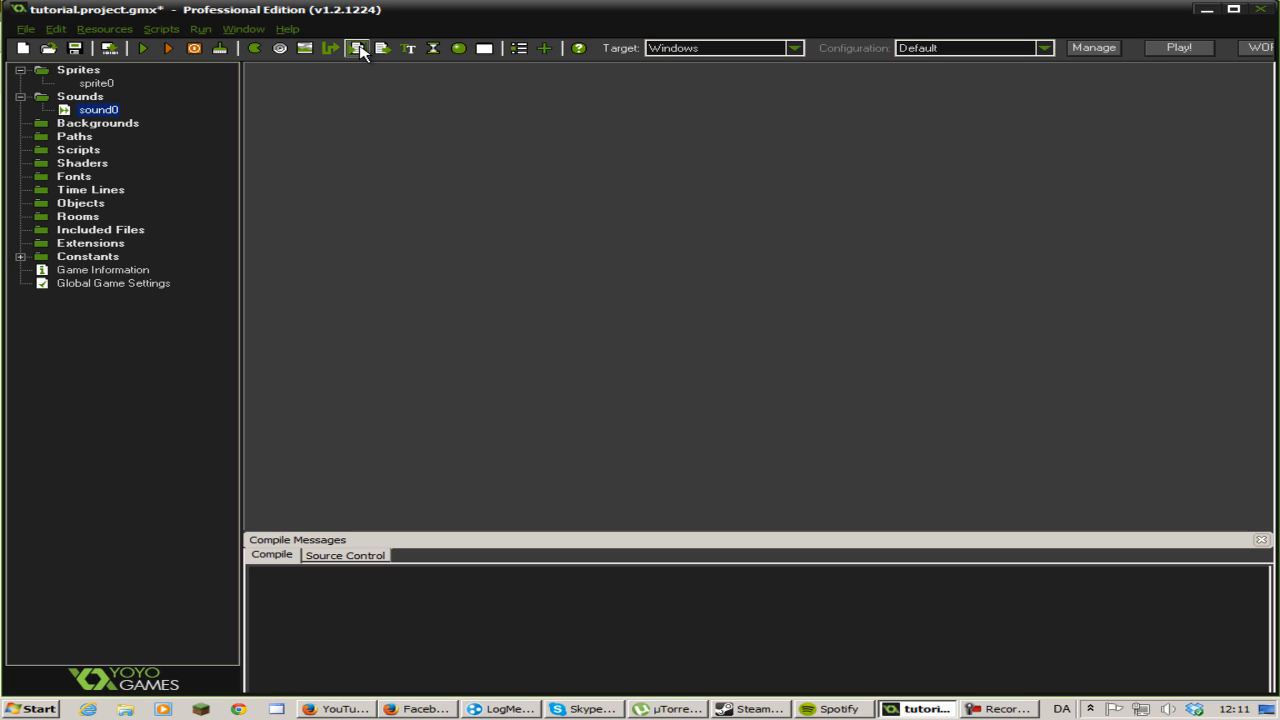
Create a new font resource with the default Arial size 12 settings and close its properties.
{"action": "left_click", "coordinate": [409, 52]}
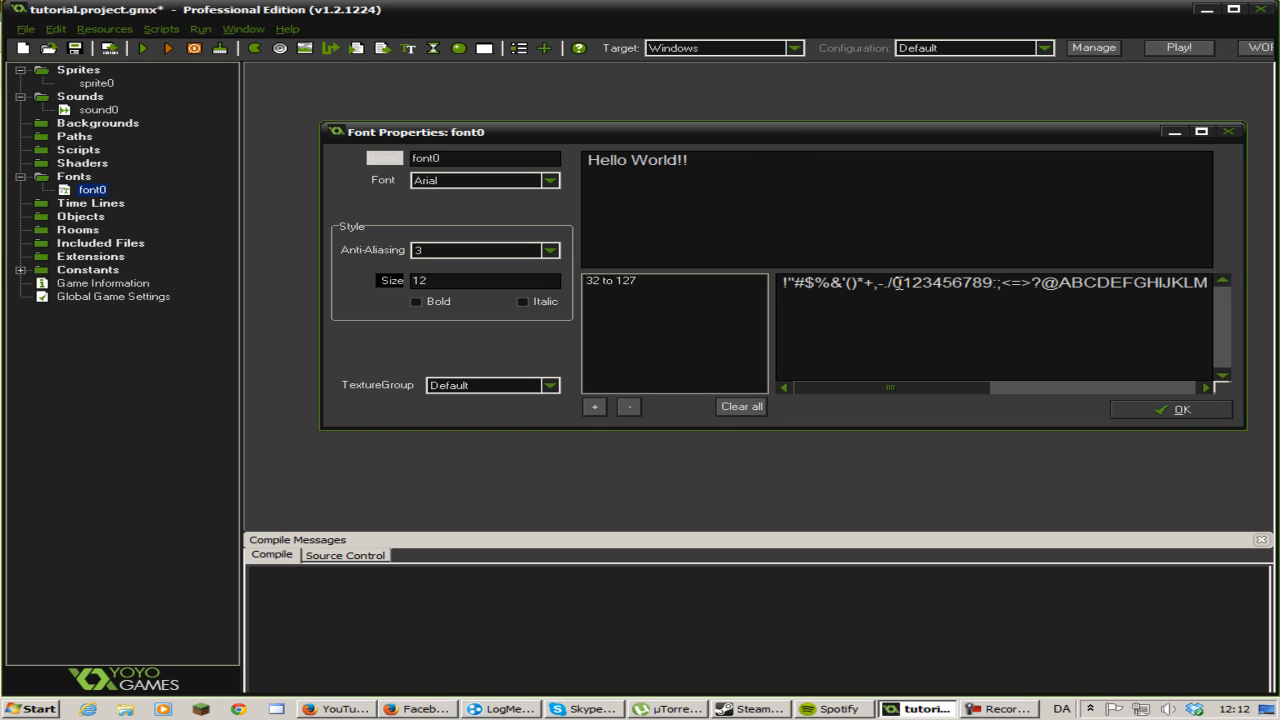
{"action": "left_click_drag", "start_coordinate": [877, 390], "coordinate": [824, 376]}
{"action": "left_click", "coordinate": [1228, 131]}
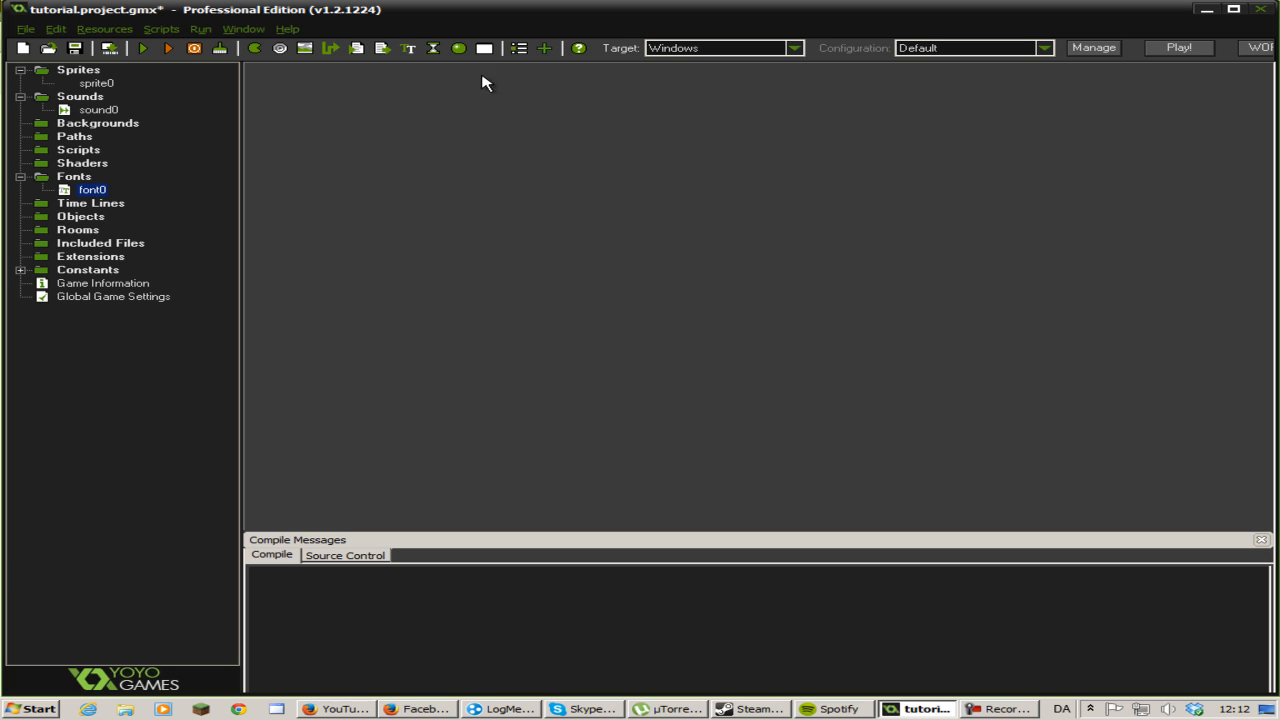
Create a new object resource without a sprite and accept its default properties.
{"action": "left_click", "coordinate": [432, 50]}
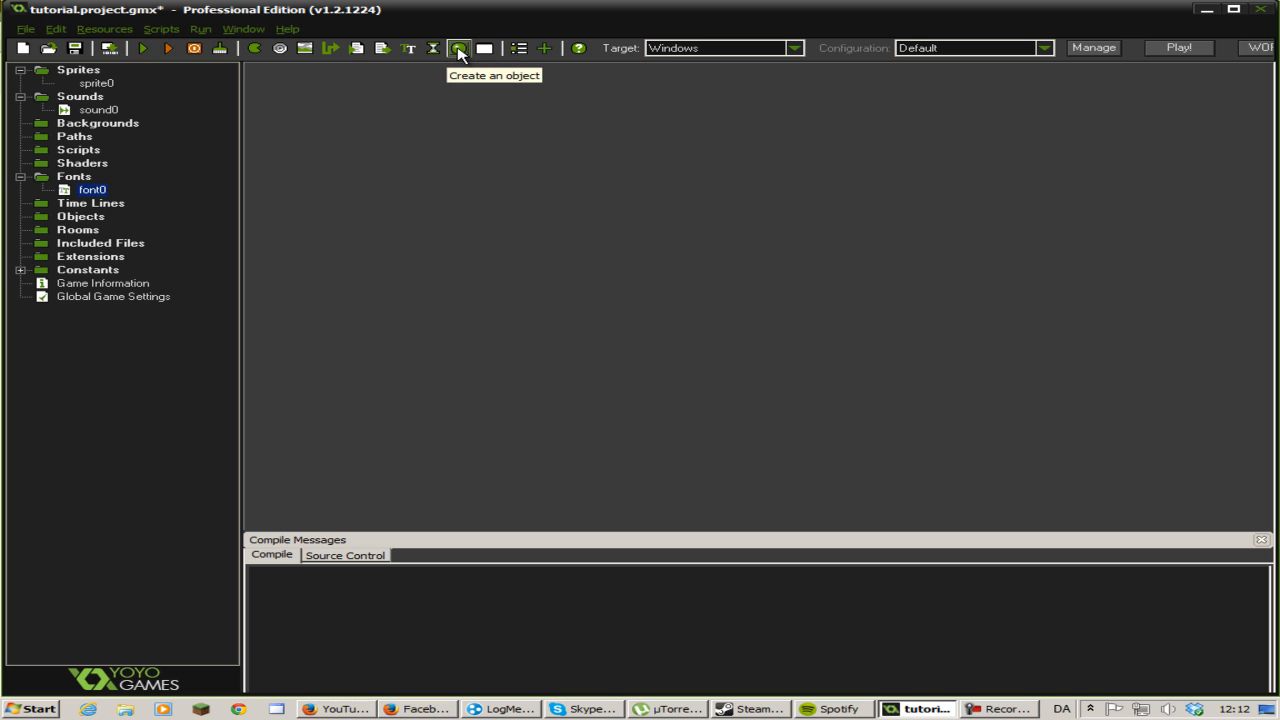
{"action": "left_click", "coordinate": [458, 49]}
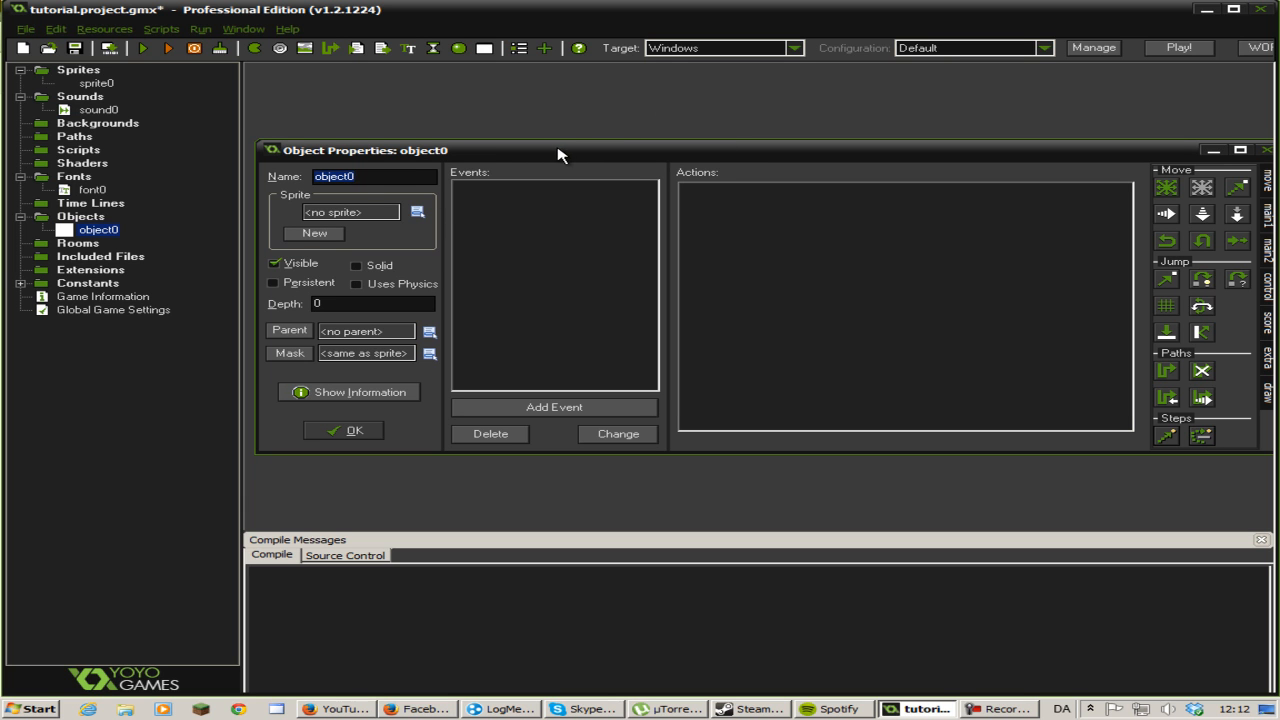
{"action": "left_click_drag", "start_coordinate": [564, 141], "coordinate": [554, 144]}
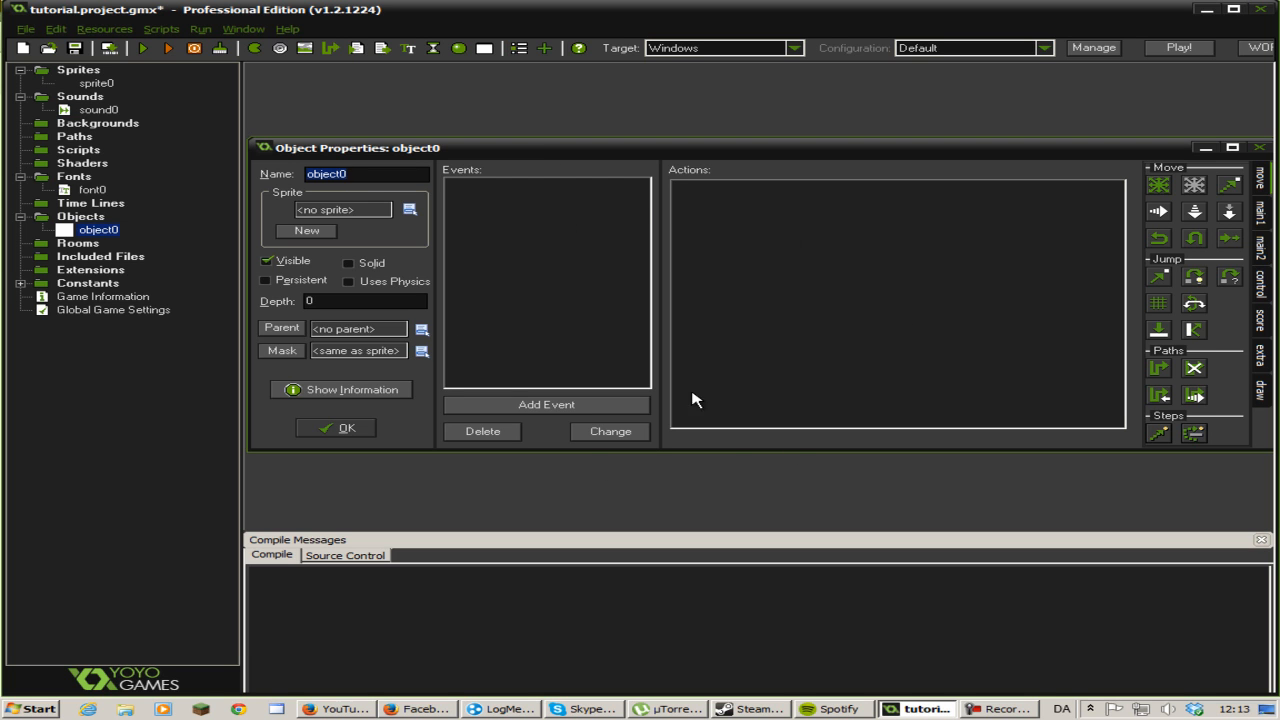
{"action": "left_click", "coordinate": [340, 428]}
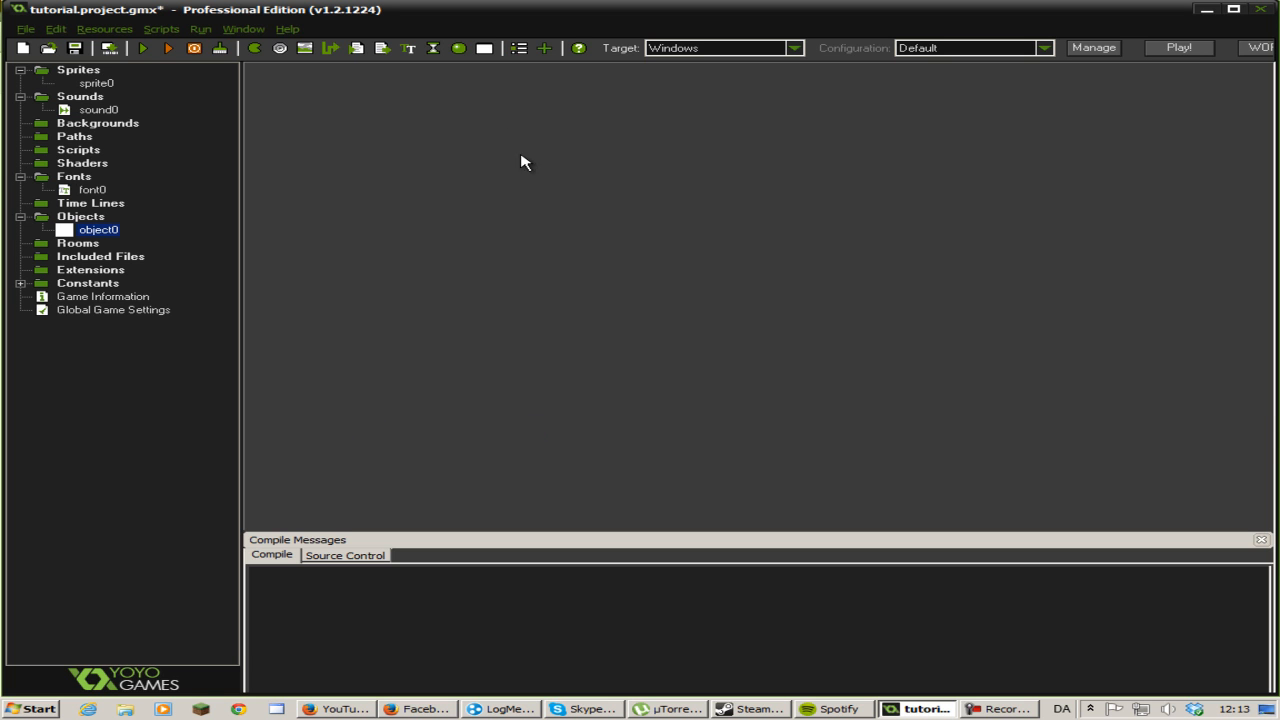
Create a new room resource and place its restored properties window near the upper edge of the workspace.
{"action": "left_click", "coordinate": [485, 47]}
{"action": "left_click_drag", "start_coordinate": [575, 168], "coordinate": [544, 80]}
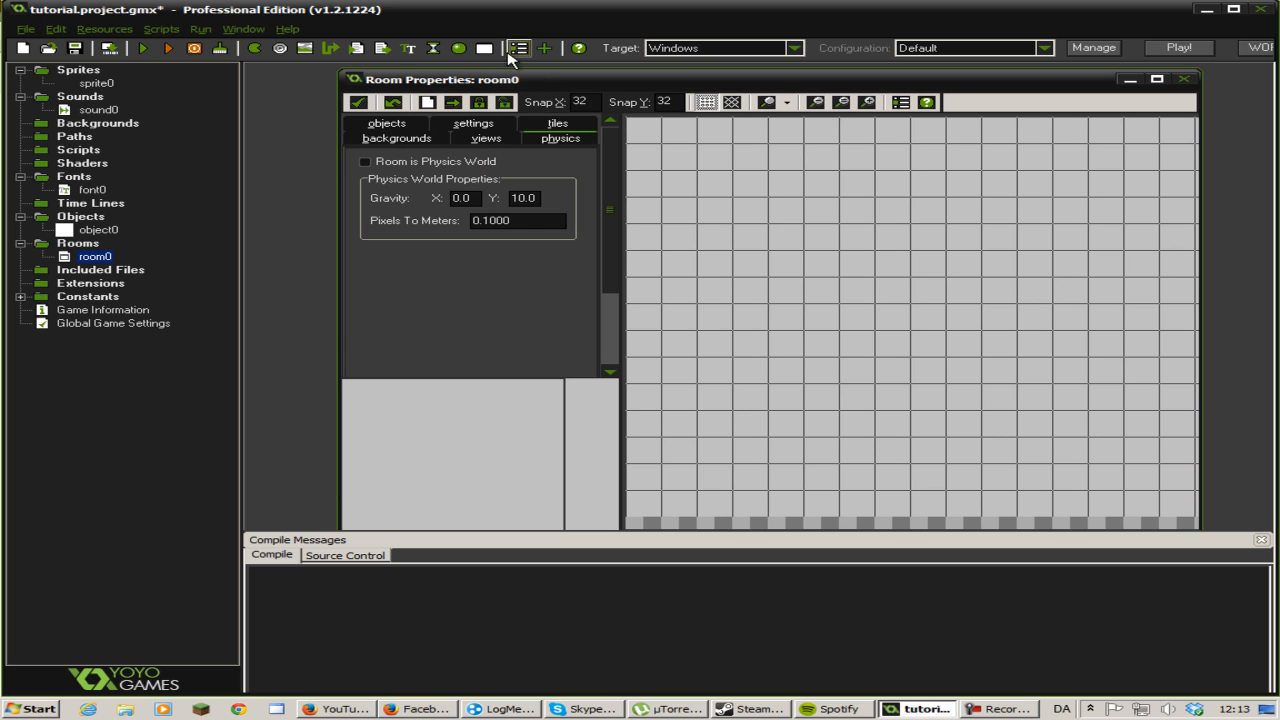
{"action": "double_click", "coordinate": [596, 80]}
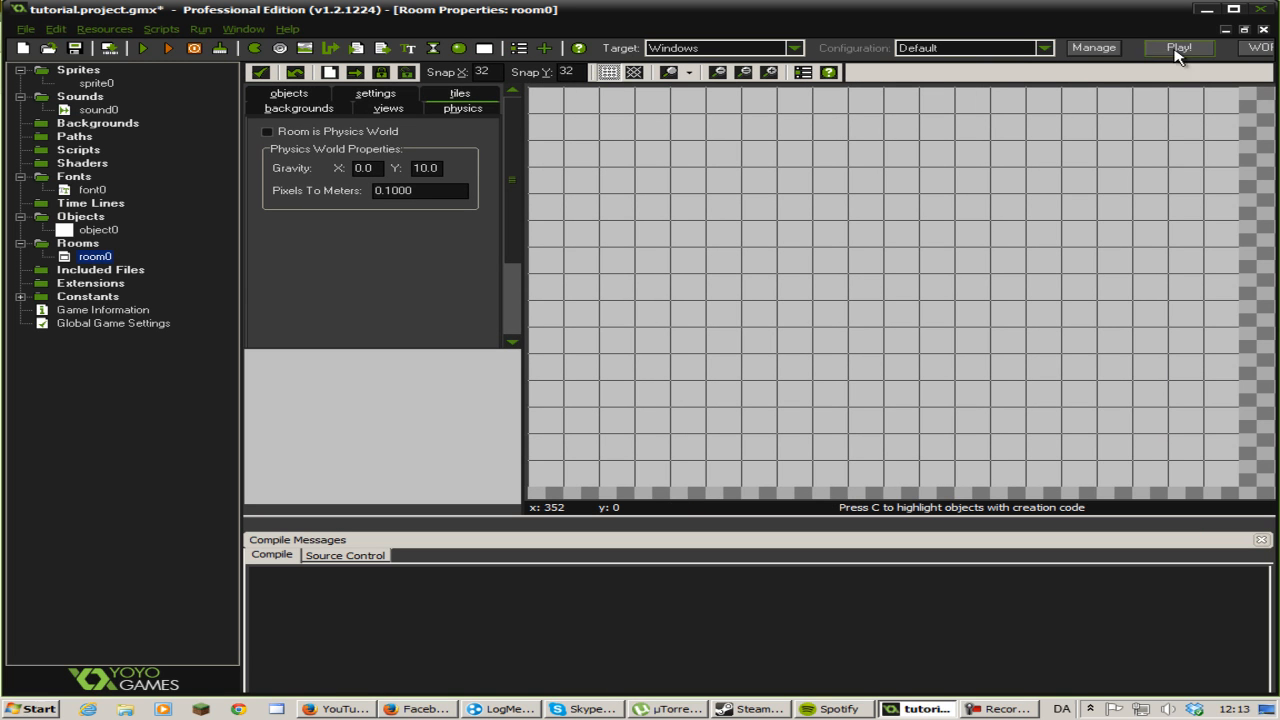
{"action": "left_click", "coordinate": [1244, 29]}
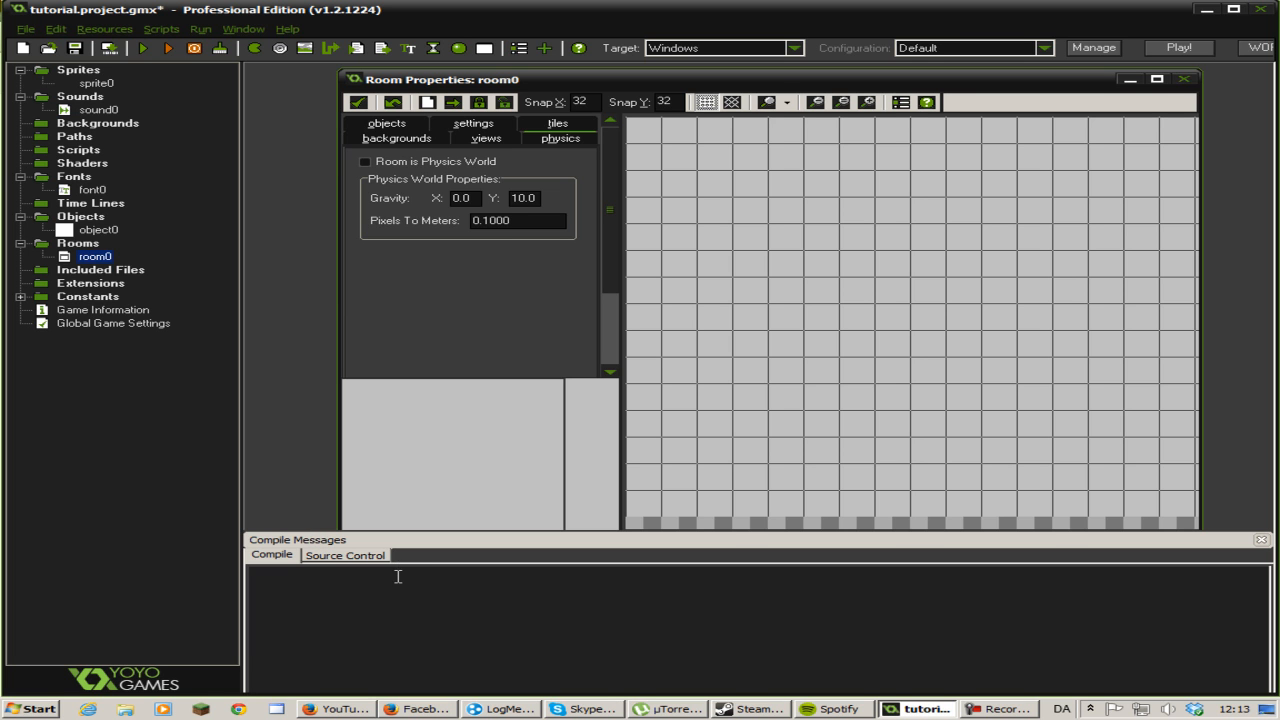
{"action": "left_click_drag", "start_coordinate": [728, 86], "coordinate": [724, 78]}
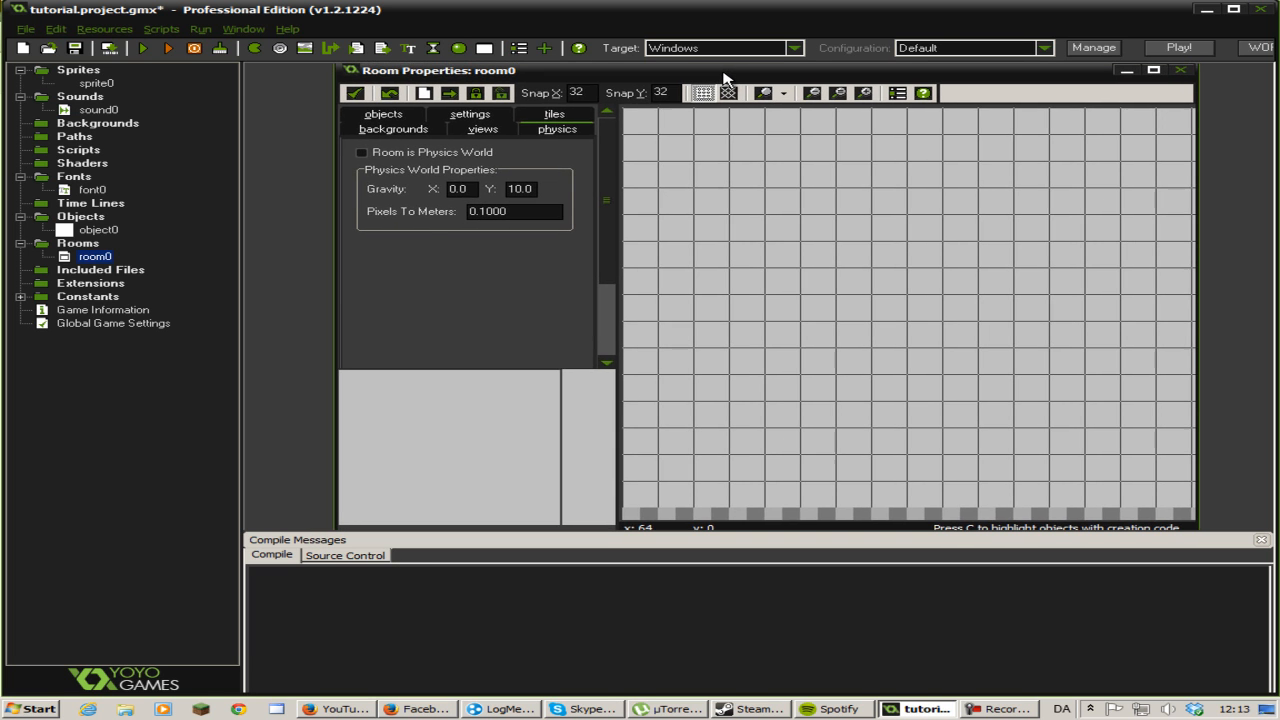
Examine the room's objects, backgrounds, settings, views, tiles and physics options, and accept the room unchanged.
{"action": "left_click", "coordinate": [405, 119]}
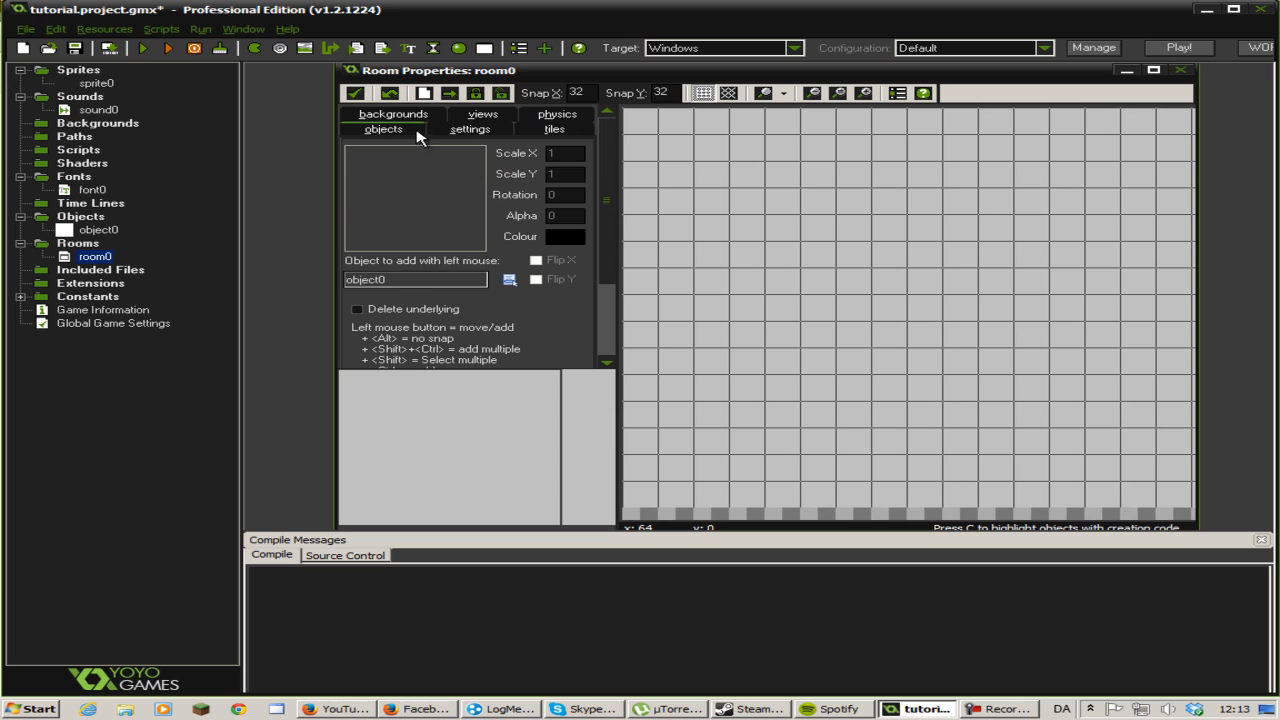
{"action": "left_click", "coordinate": [418, 115]}
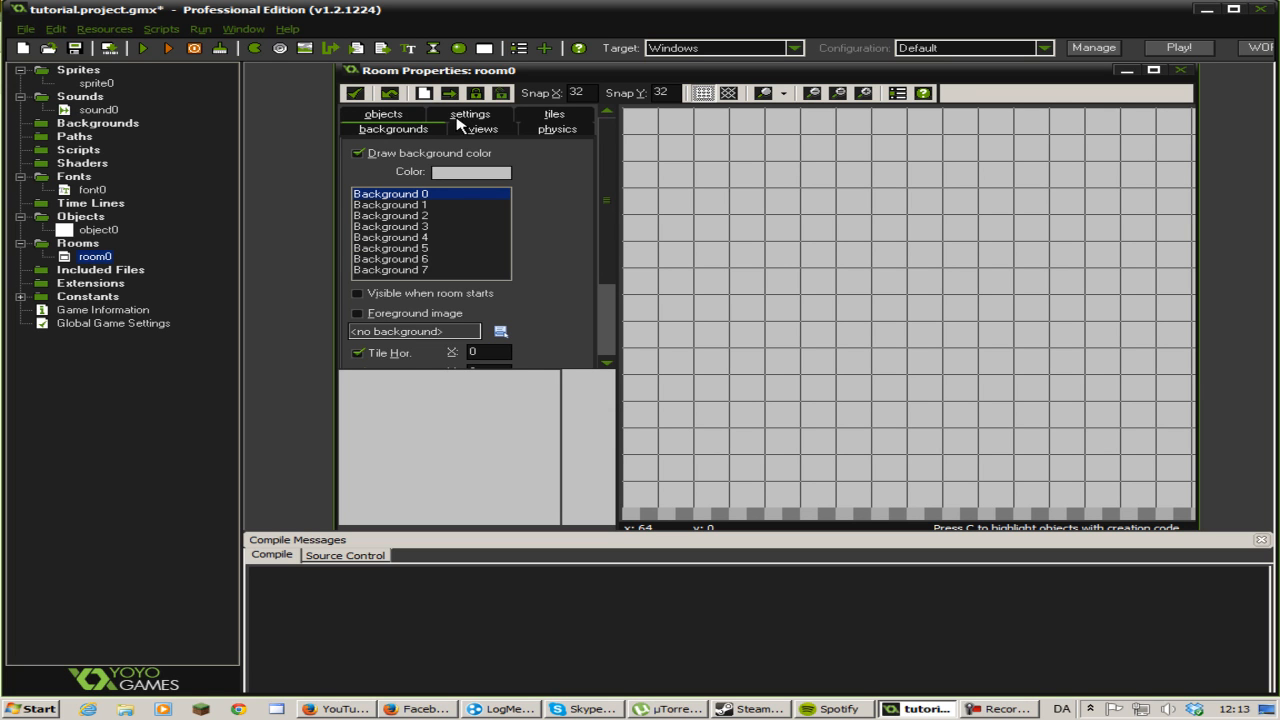
{"action": "left_click", "coordinate": [460, 118]}
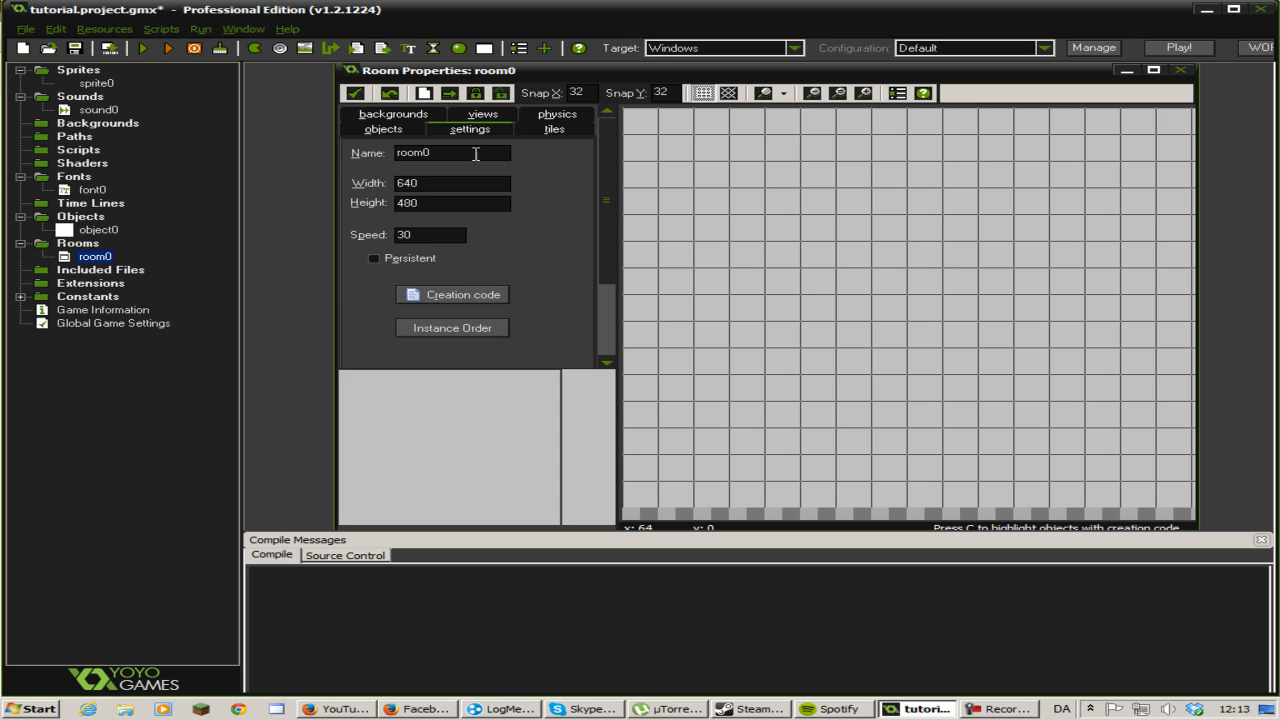
{"action": "left_click", "coordinate": [425, 233]}
{"action": "left_click", "coordinate": [430, 235]}
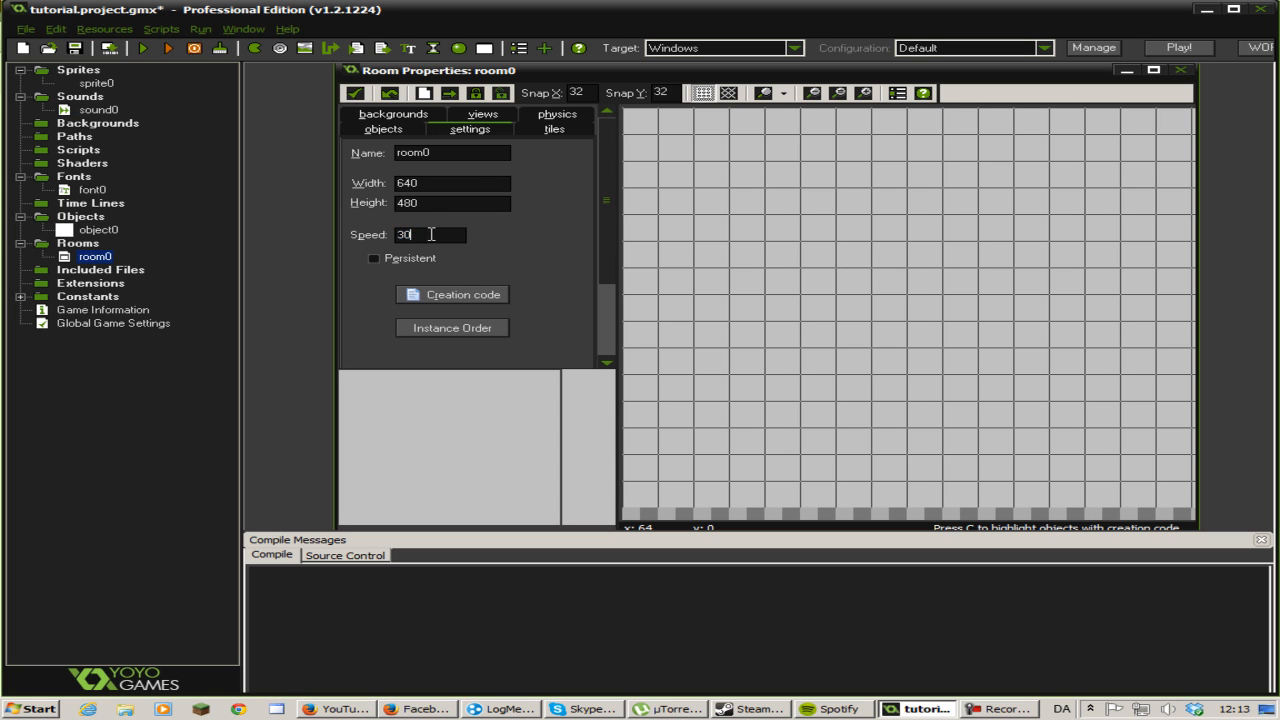
{"action": "left_click", "coordinate": [483, 115]}
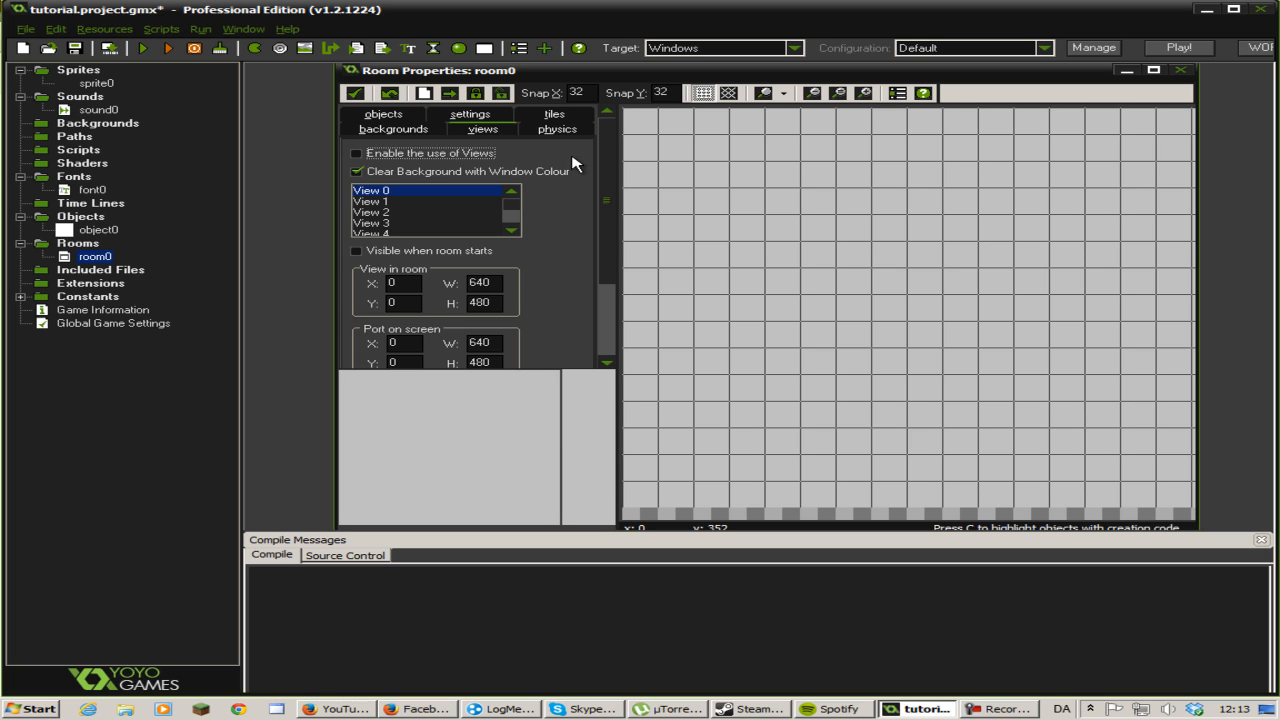
{"action": "left_click", "coordinate": [553, 115]}
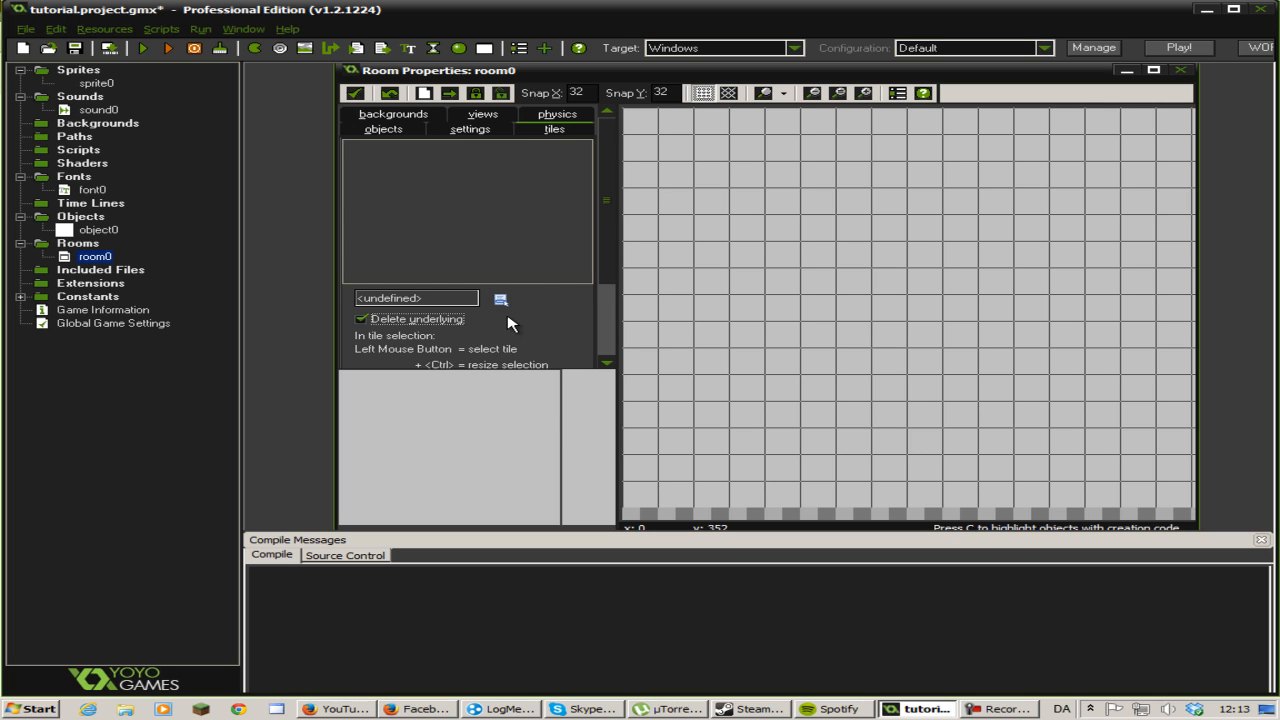
{"action": "left_click", "coordinate": [559, 117]}
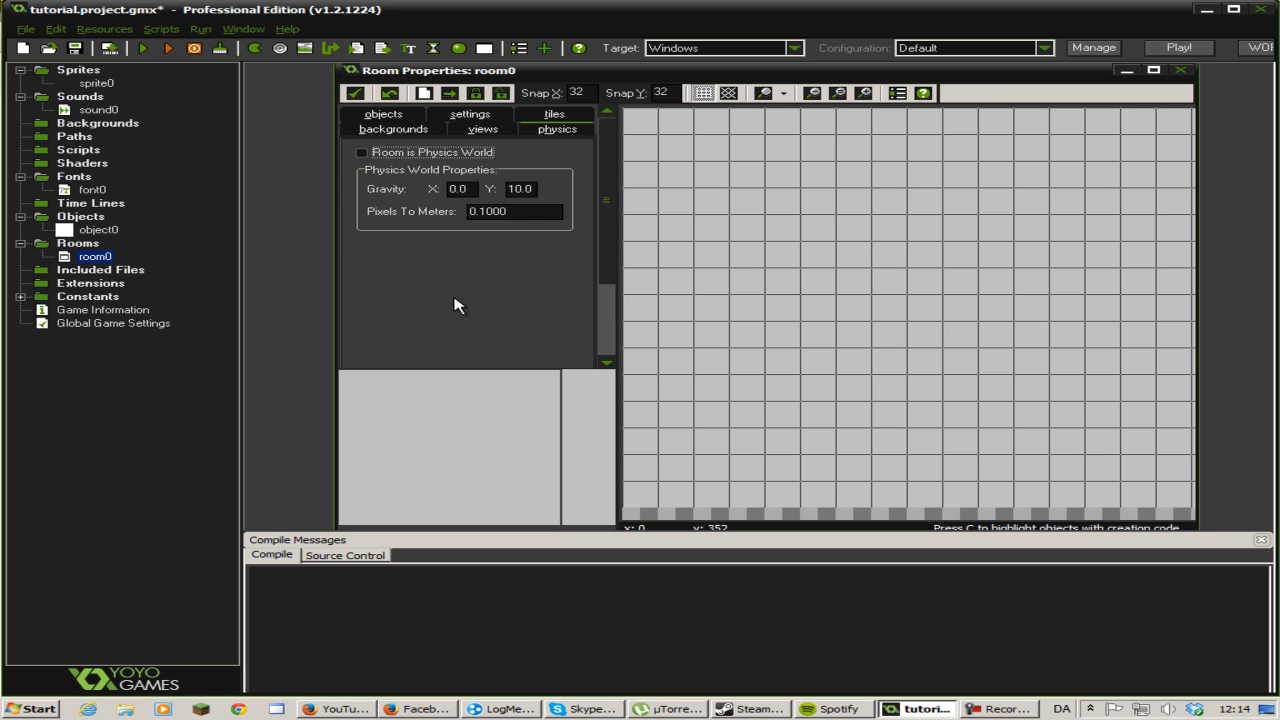
{"action": "left_click", "coordinate": [356, 94]}
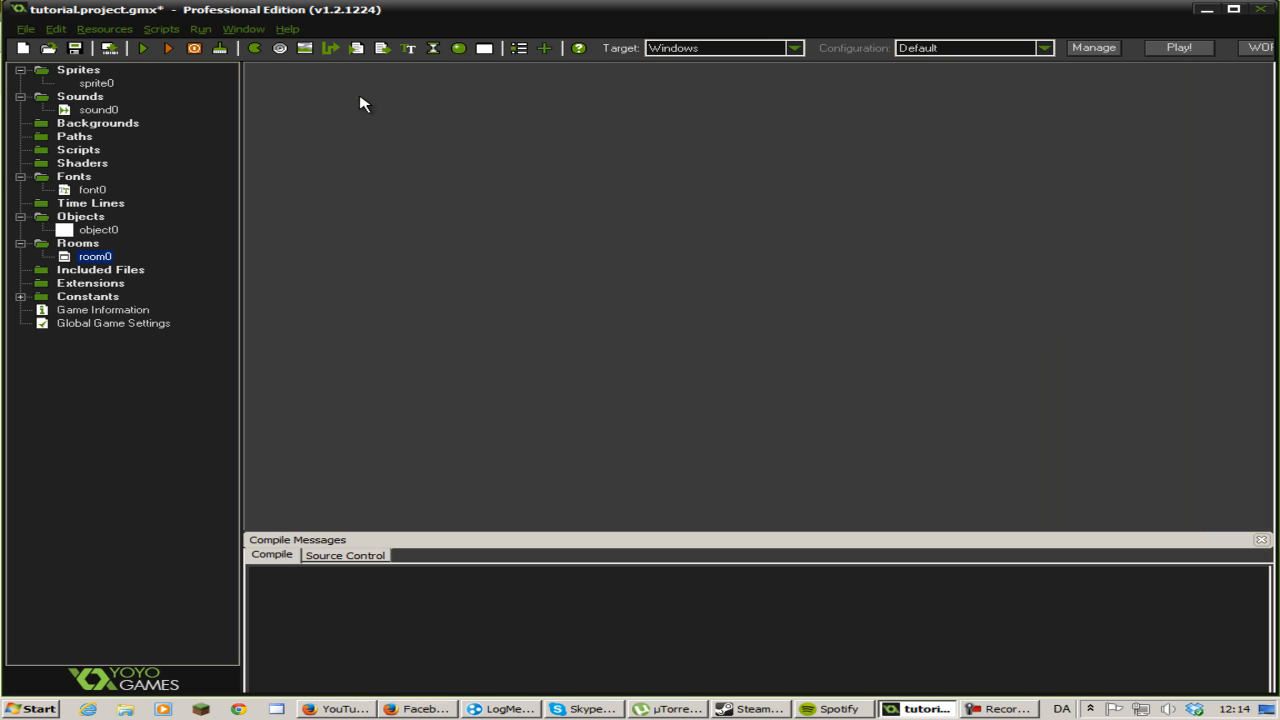
Set the game's Windows display name to "Tutorial Game" in the Global Game Settings.
{"action": "left_click", "coordinate": [518, 50]}
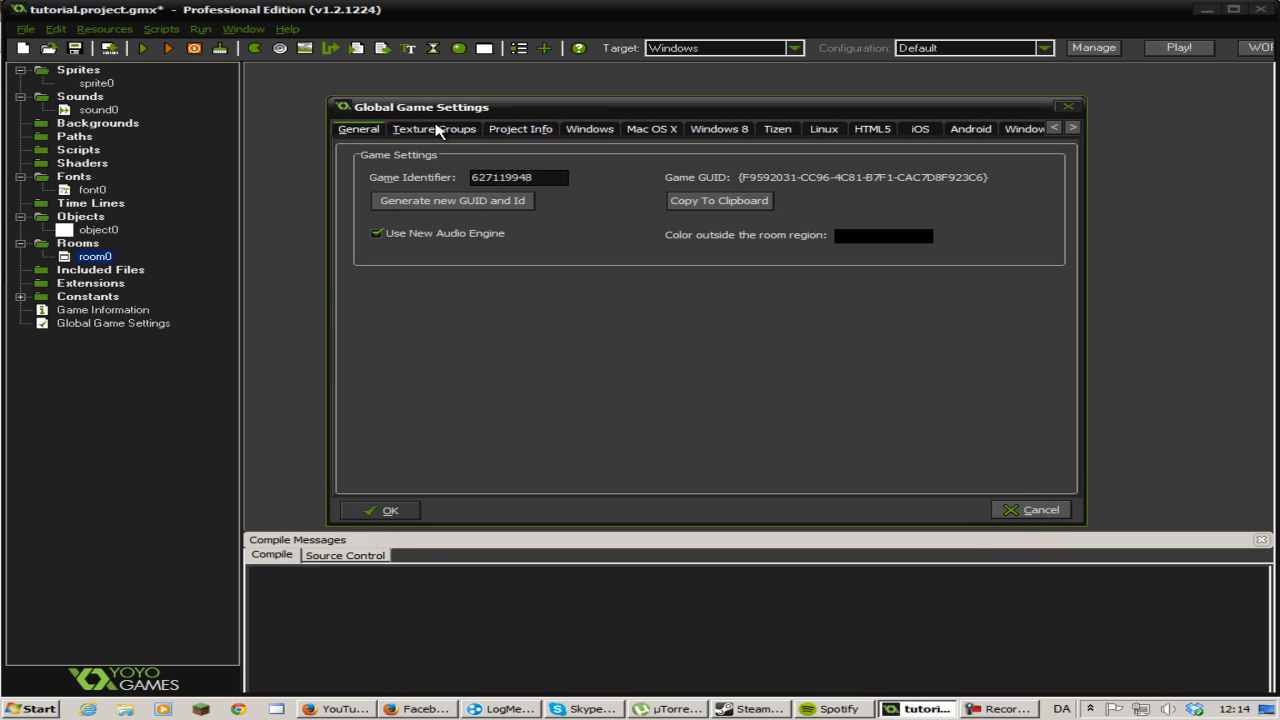
{"action": "left_click", "coordinate": [433, 134]}
{"action": "left_click", "coordinate": [515, 132]}
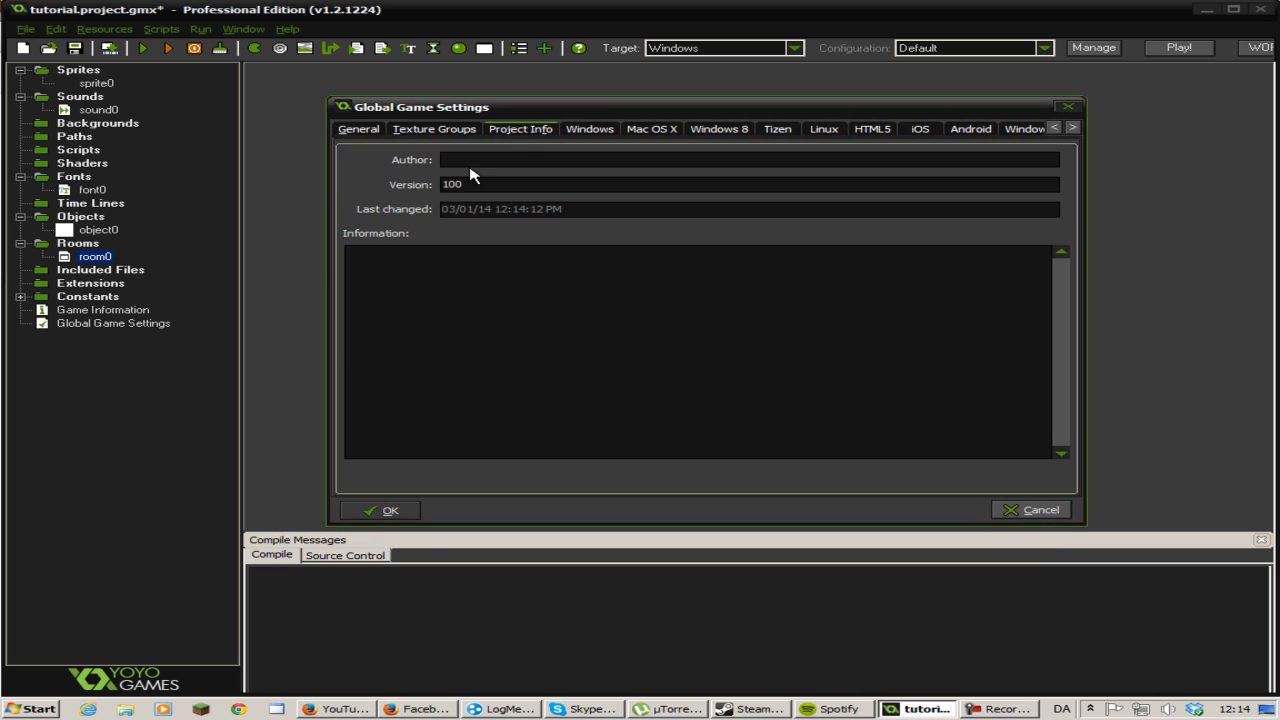
{"action": "left_click", "coordinate": [586, 131]}
{"action": "left_click", "coordinate": [577, 161]}
{"action": "type", "text": "Tutorial Game"}
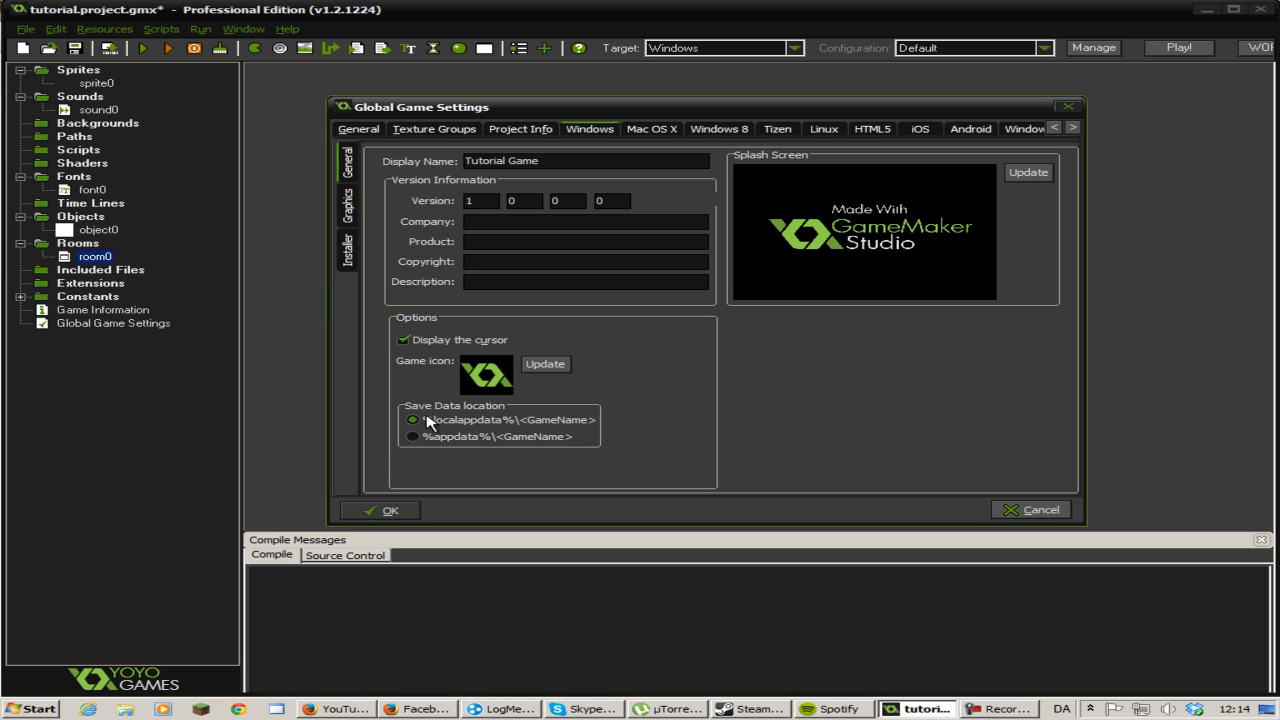
Examine the Mac OS X, Windows 8, Tizen, Linux, HTML5, iOS and Android platform settings in the Global Game Settings.
{"action": "left_click", "coordinate": [661, 131]}
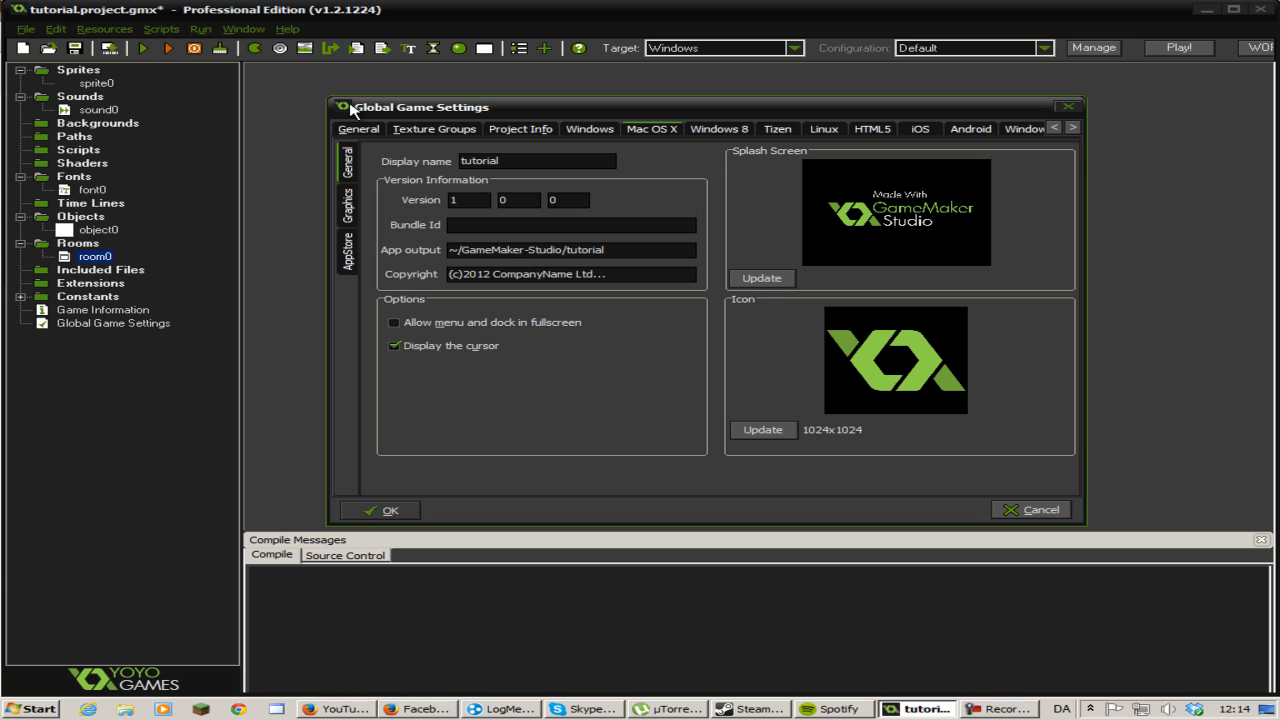
{"action": "left_click", "coordinate": [731, 135]}
{"action": "left_click", "coordinate": [767, 133]}
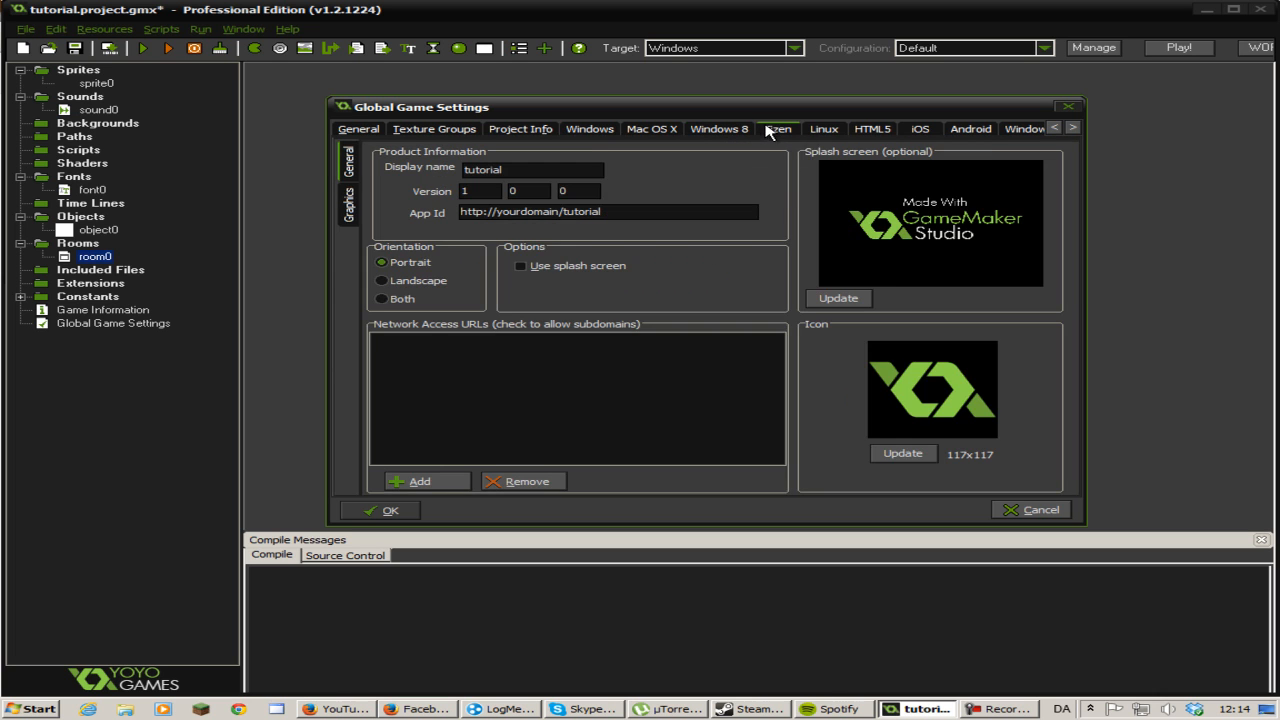
{"action": "left_click", "coordinate": [824, 134]}
{"action": "left_click", "coordinate": [876, 132]}
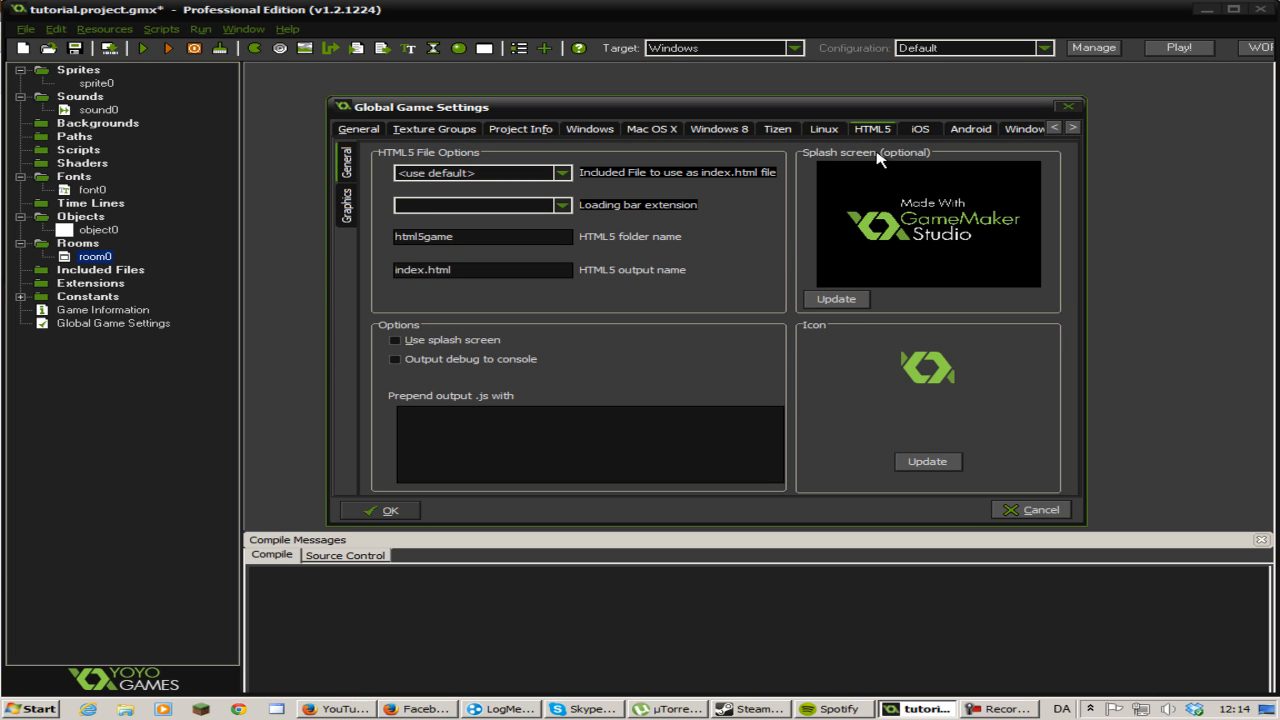
{"action": "left_click", "coordinate": [562, 205]}
{"action": "left_click", "coordinate": [562, 206]}
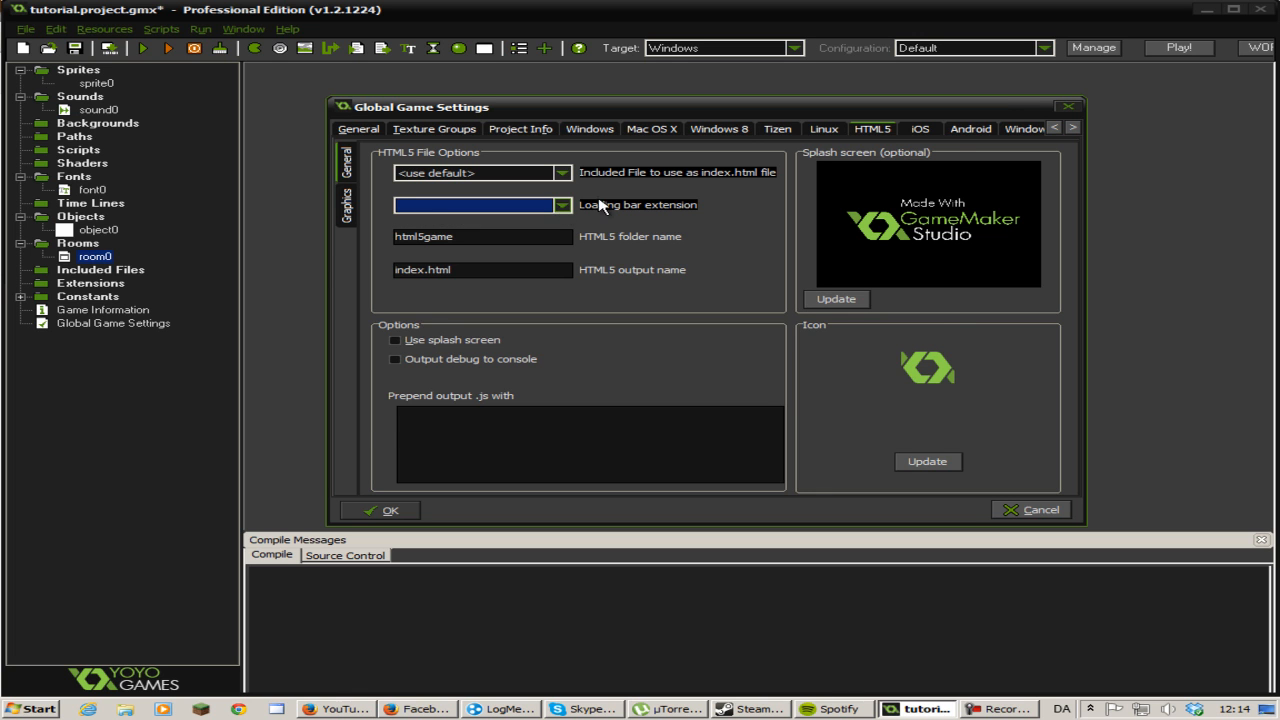
{"action": "left_click", "coordinate": [920, 131]}
{"action": "left_click", "coordinate": [978, 133]}
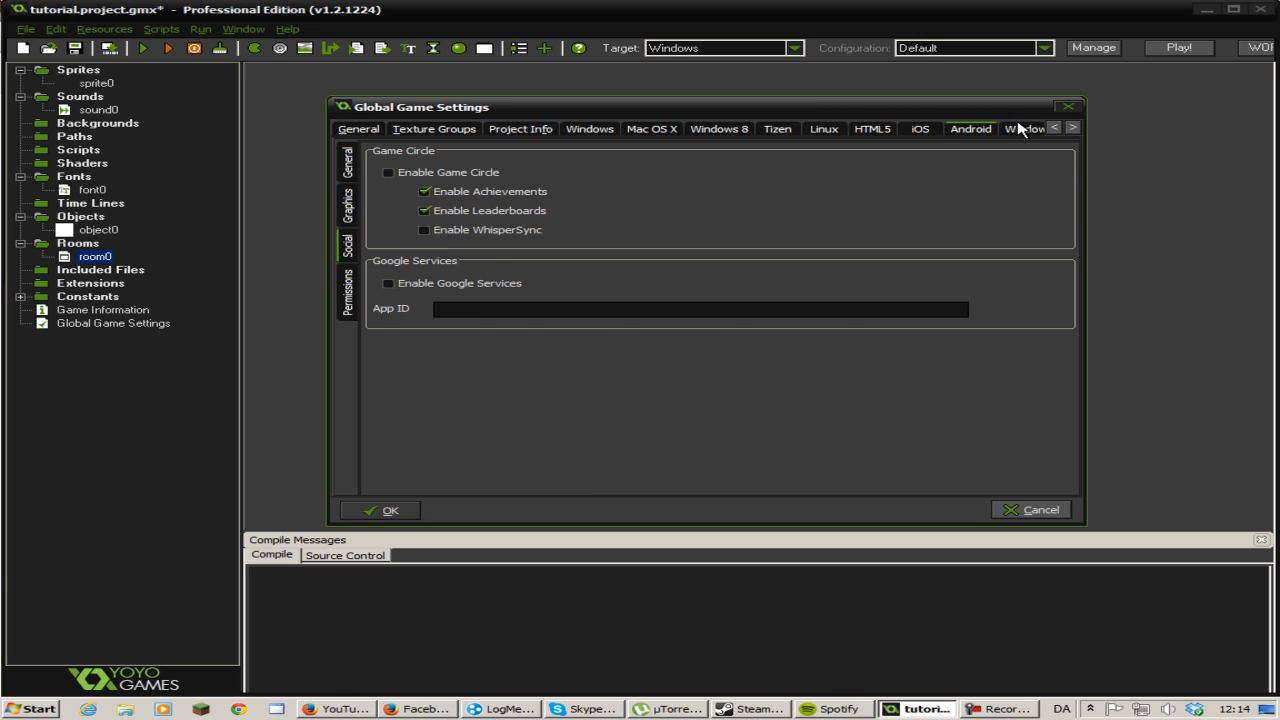
Examine the Windows Phone, Facebook, Source Control, In App Purchases and Analytics settings of the game.
{"action": "left_click", "coordinate": [1016, 131]}
{"action": "left_click", "coordinate": [1072, 128]}
{"action": "left_click", "coordinate": [1072, 128]}
{"action": "left_click", "coordinate": [1072, 128]}
{"action": "left_click", "coordinate": [818, 134]}
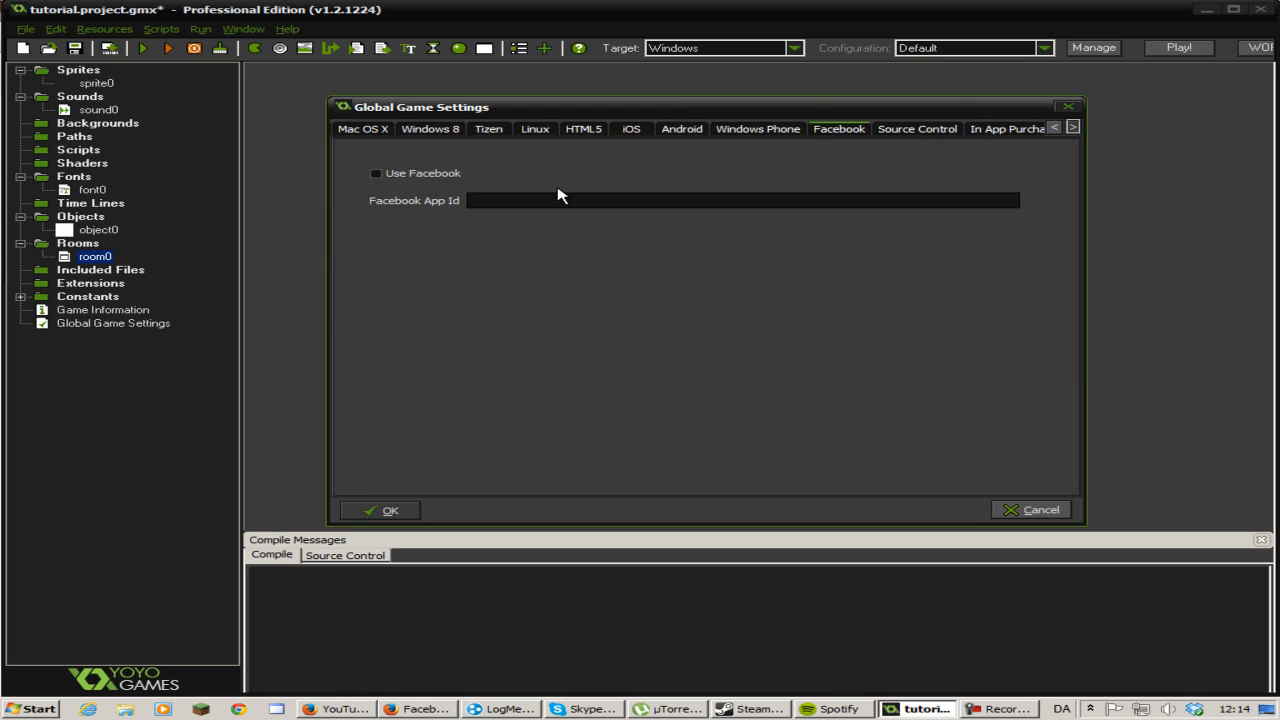
{"action": "left_click", "coordinate": [937, 134]}
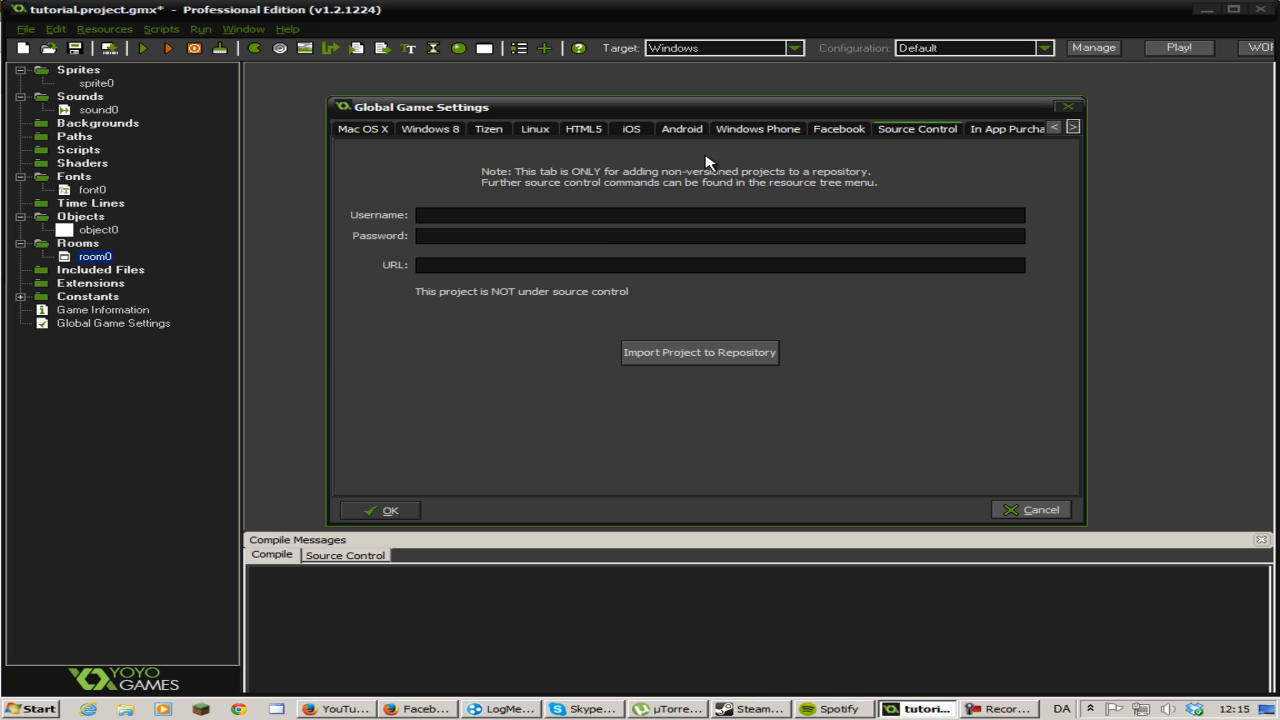
{"action": "left_click", "coordinate": [1018, 131]}
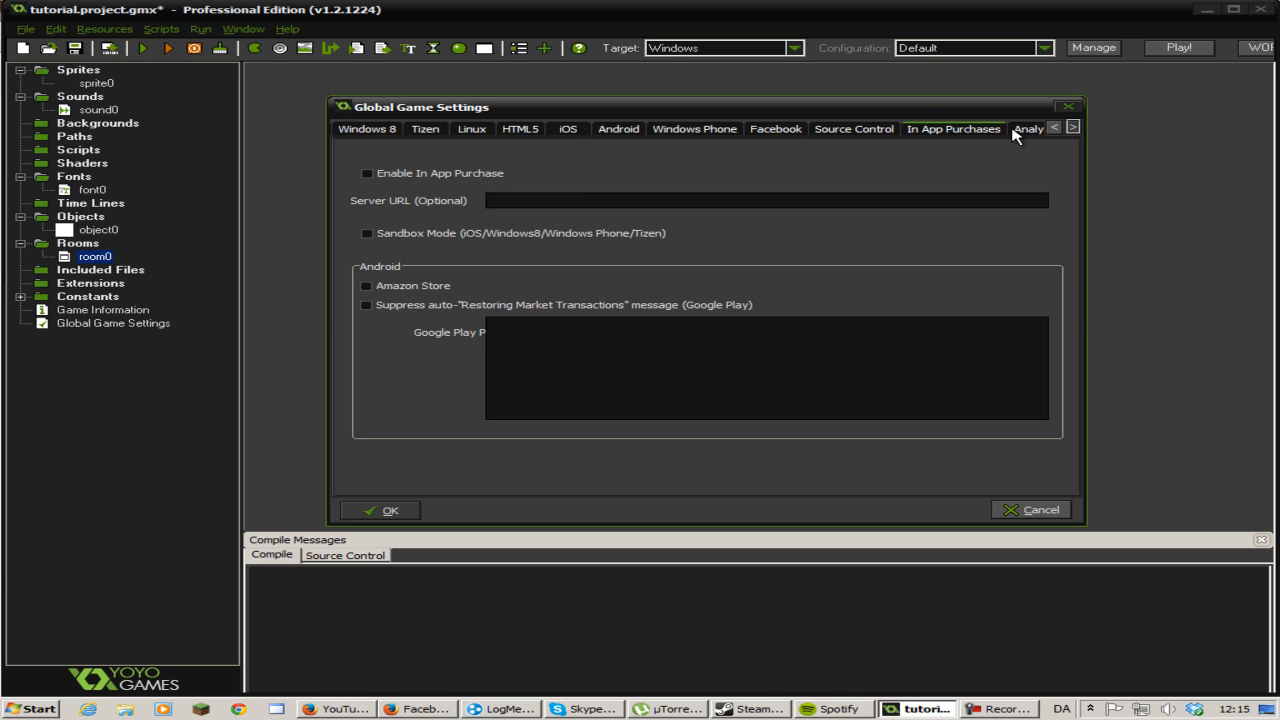
{"action": "left_click", "coordinate": [1010, 132]}
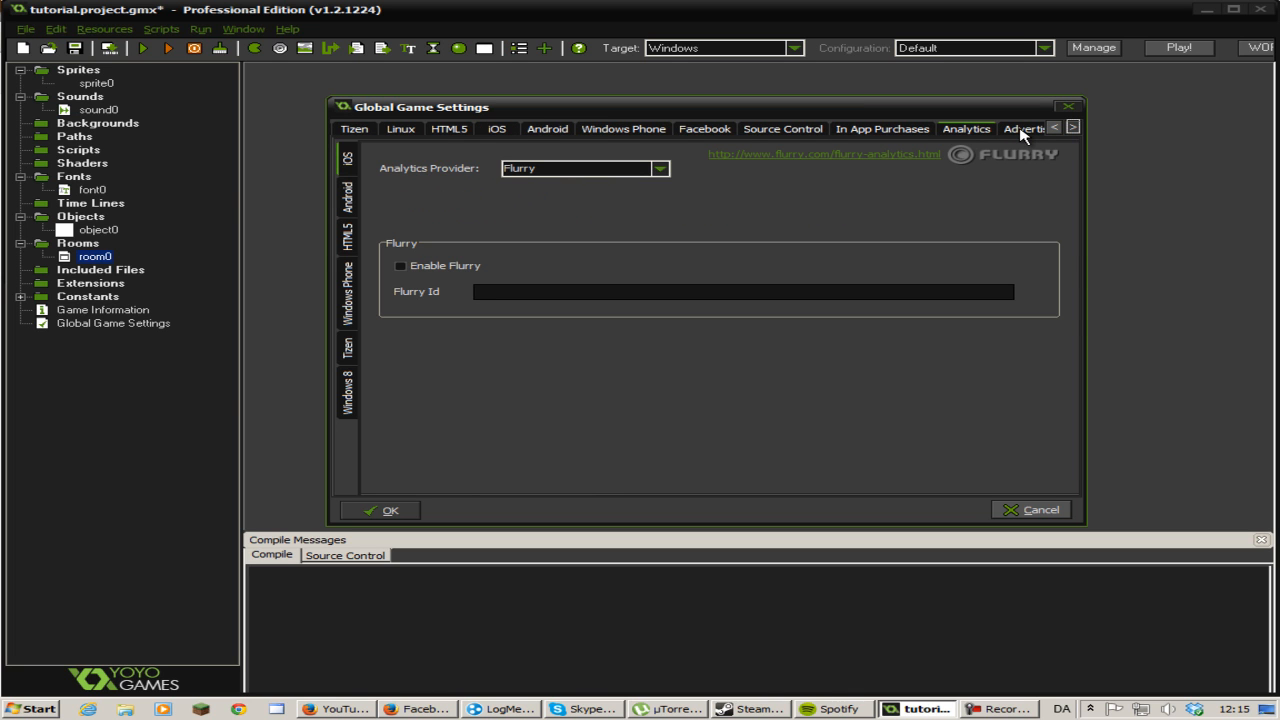
Examine the iOS advertising settings and the available advertisers, keeping iAds selected.
{"action": "left_click", "coordinate": [1022, 131]}
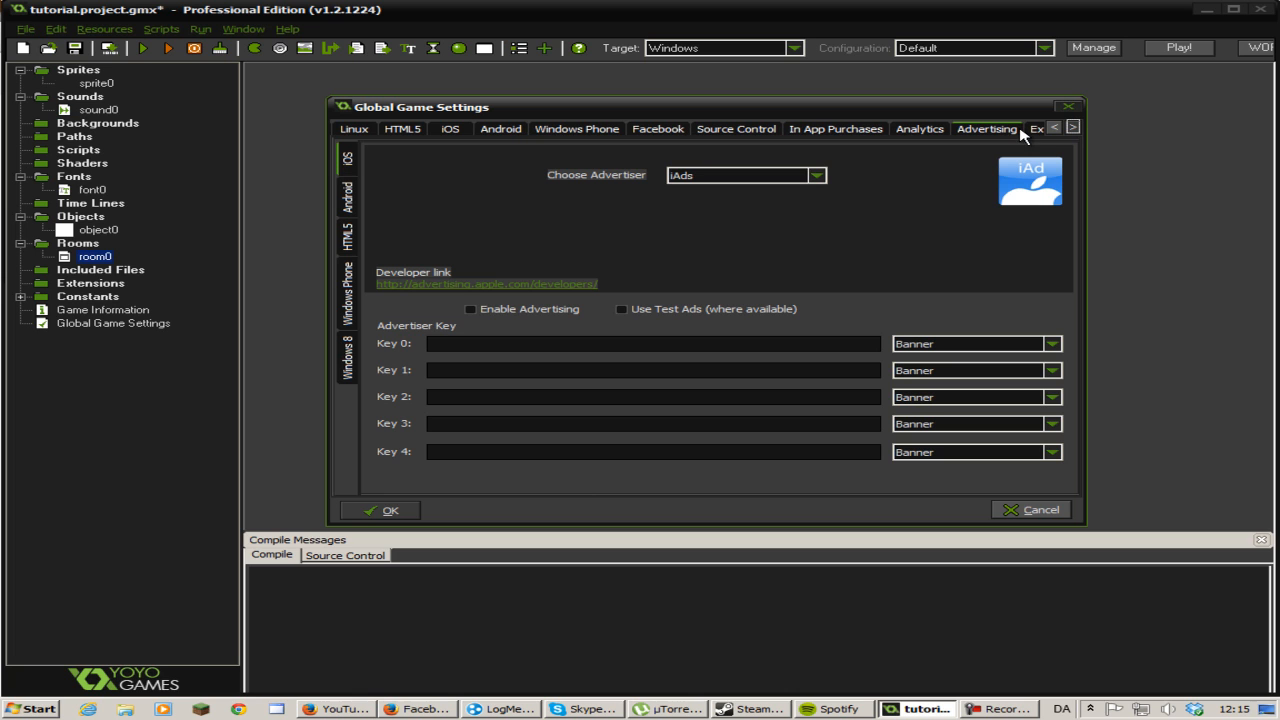
{"action": "left_click", "coordinate": [817, 176]}
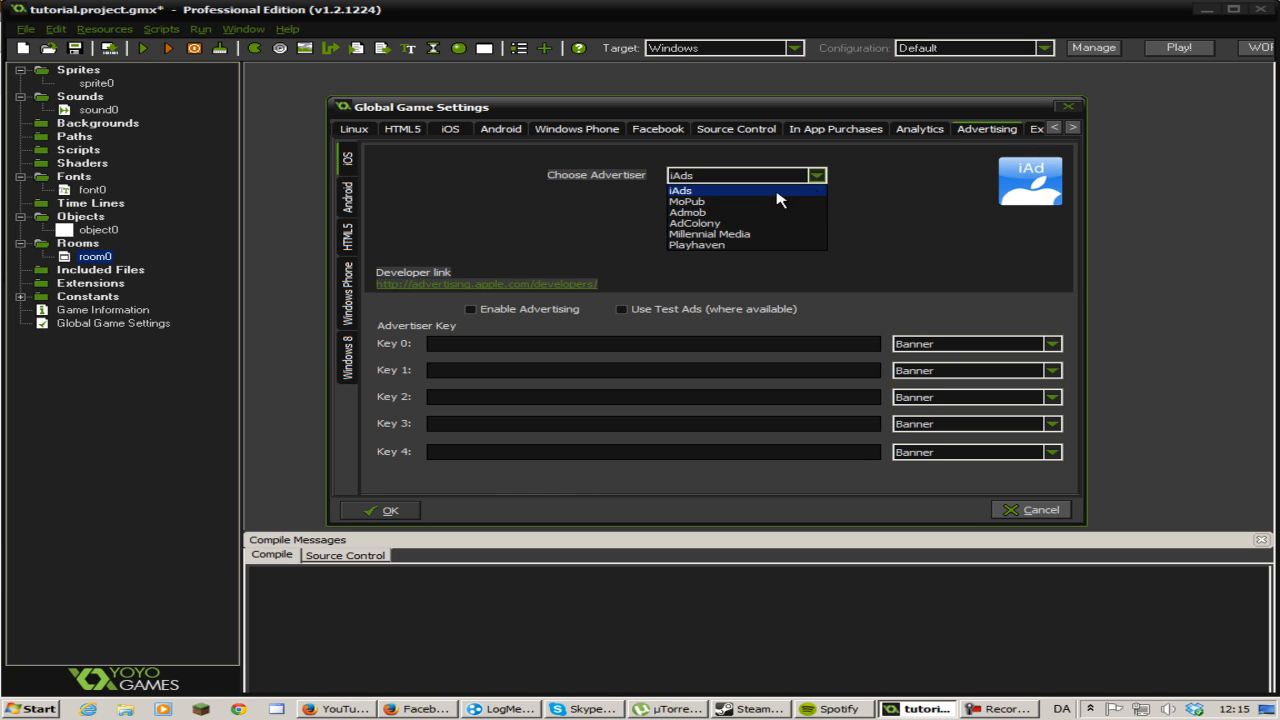
{"action": "left_click", "coordinate": [908, 197]}
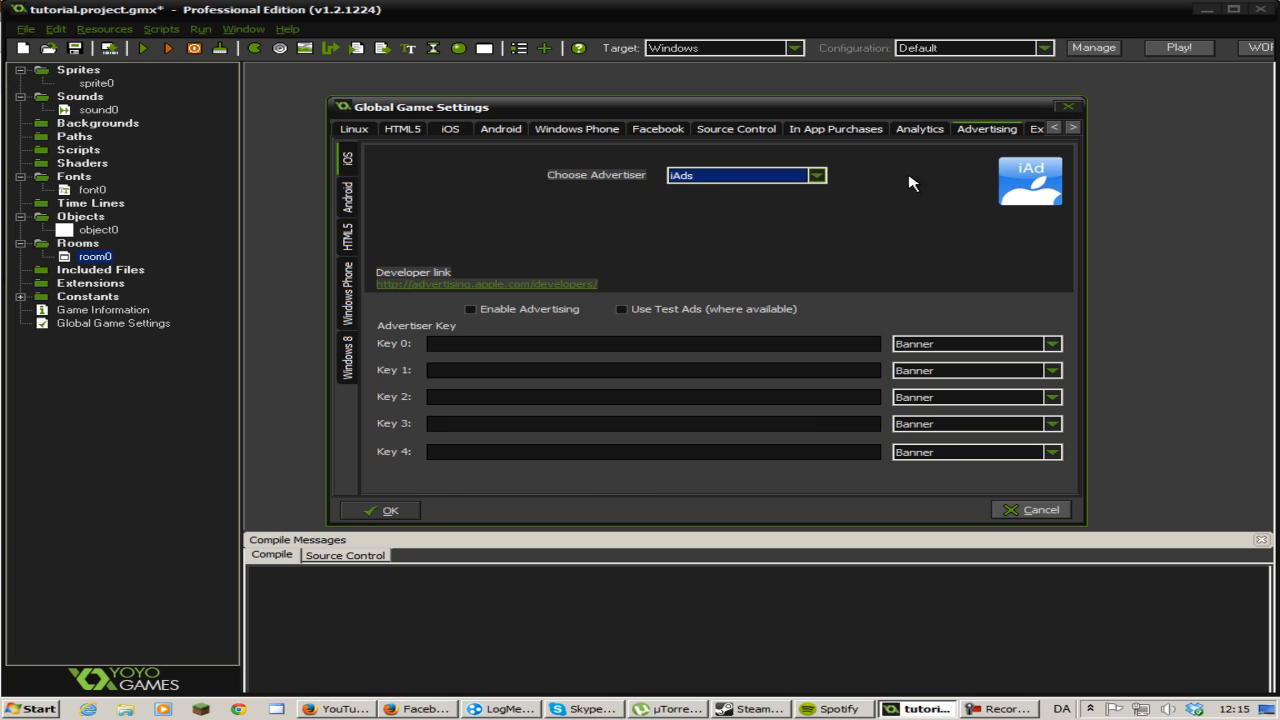
Examine the game's Extras, Licensing and Steam settings.
{"action": "left_click", "coordinate": [1035, 131]}
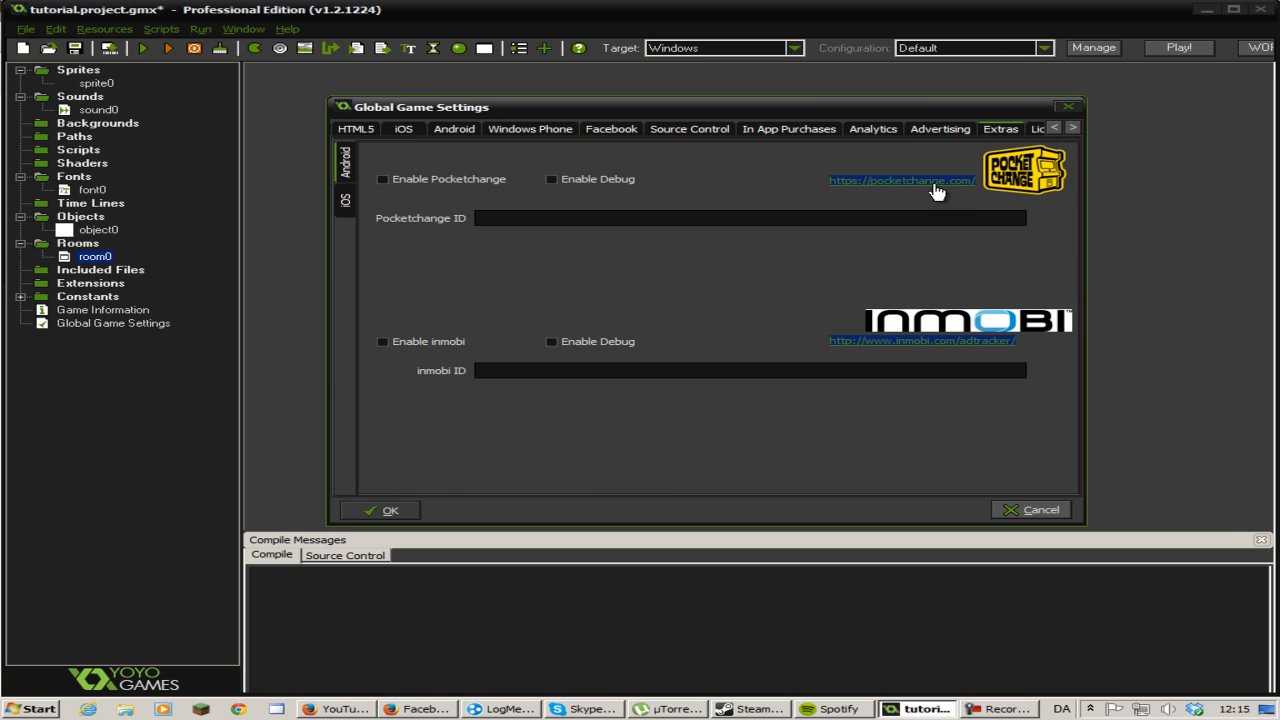
{"action": "left_click", "coordinate": [1071, 128]}
{"action": "left_click", "coordinate": [1071, 128]}
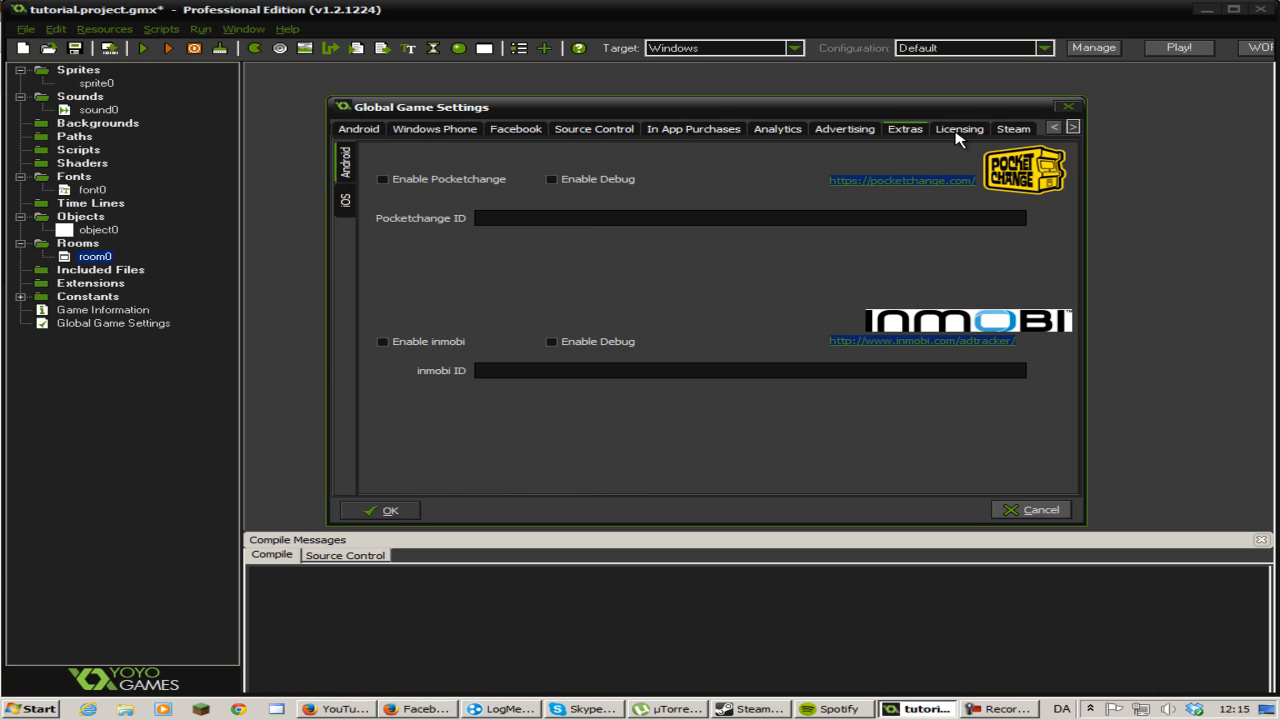
{"action": "left_click", "coordinate": [958, 130]}
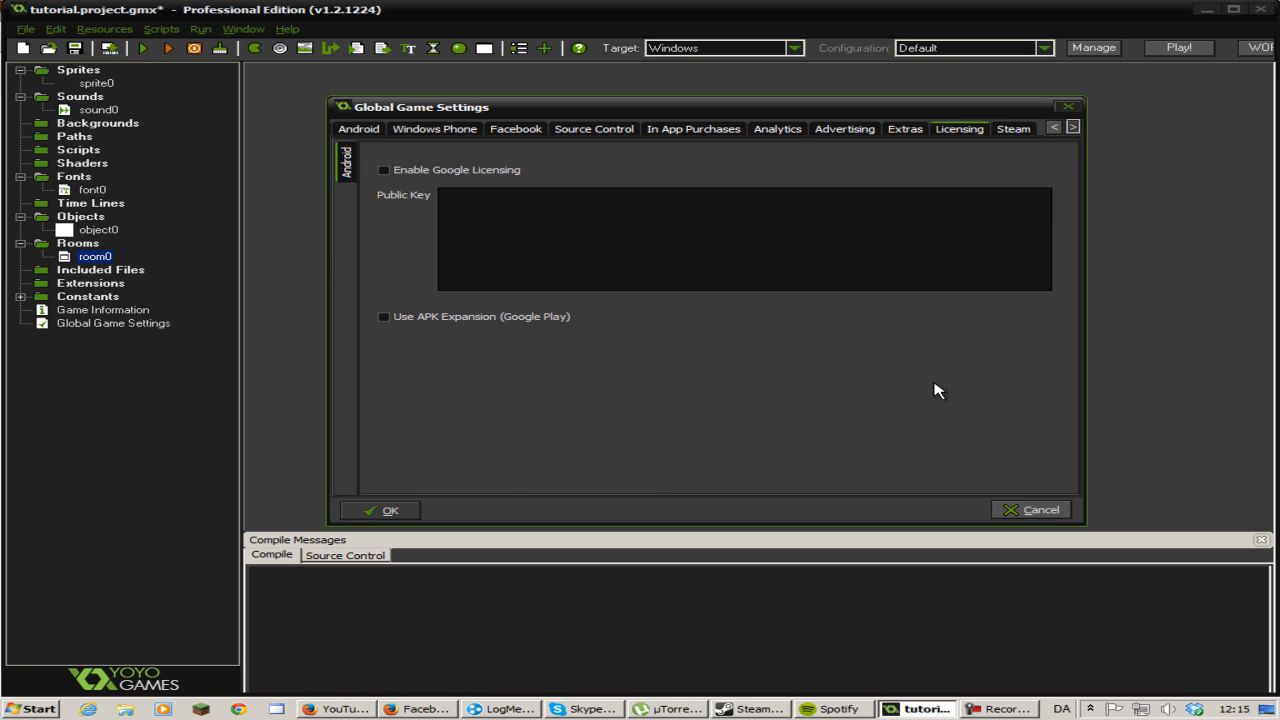
{"action": "left_click", "coordinate": [1016, 131]}
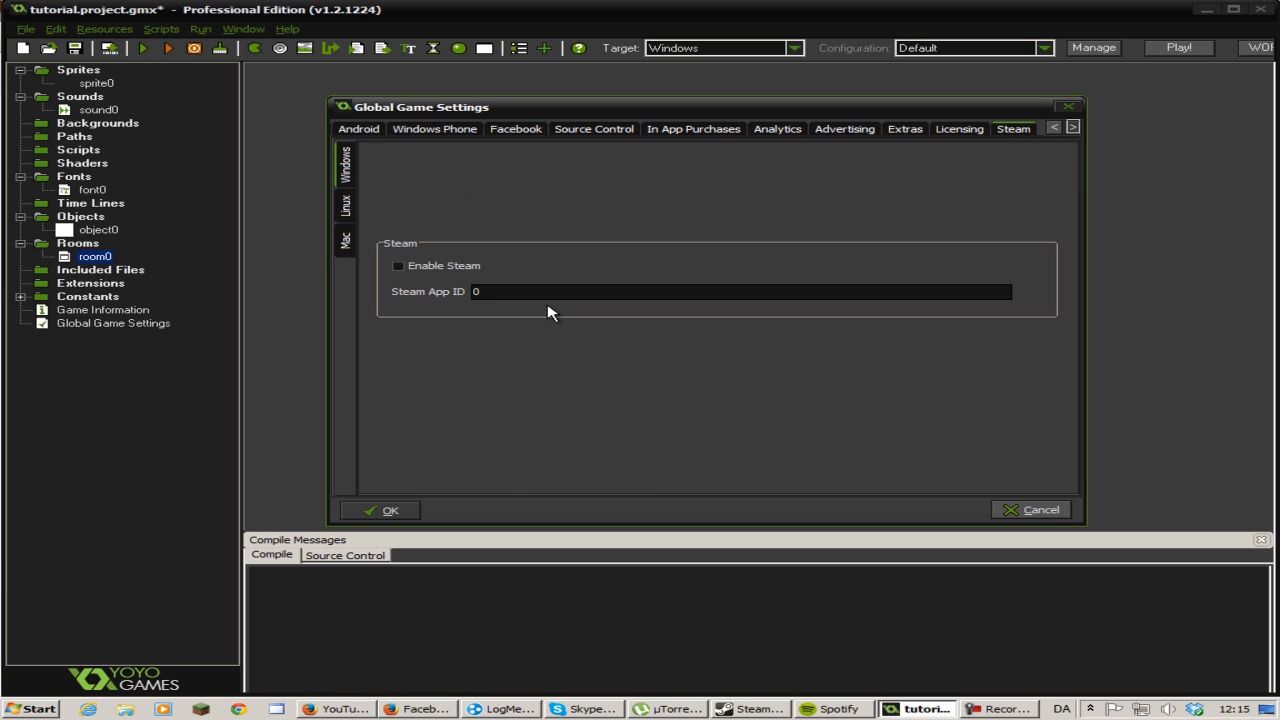
Return to the General page of the Global Game Settings and accept the settings.
{"action": "left_click", "coordinate": [395, 131]}
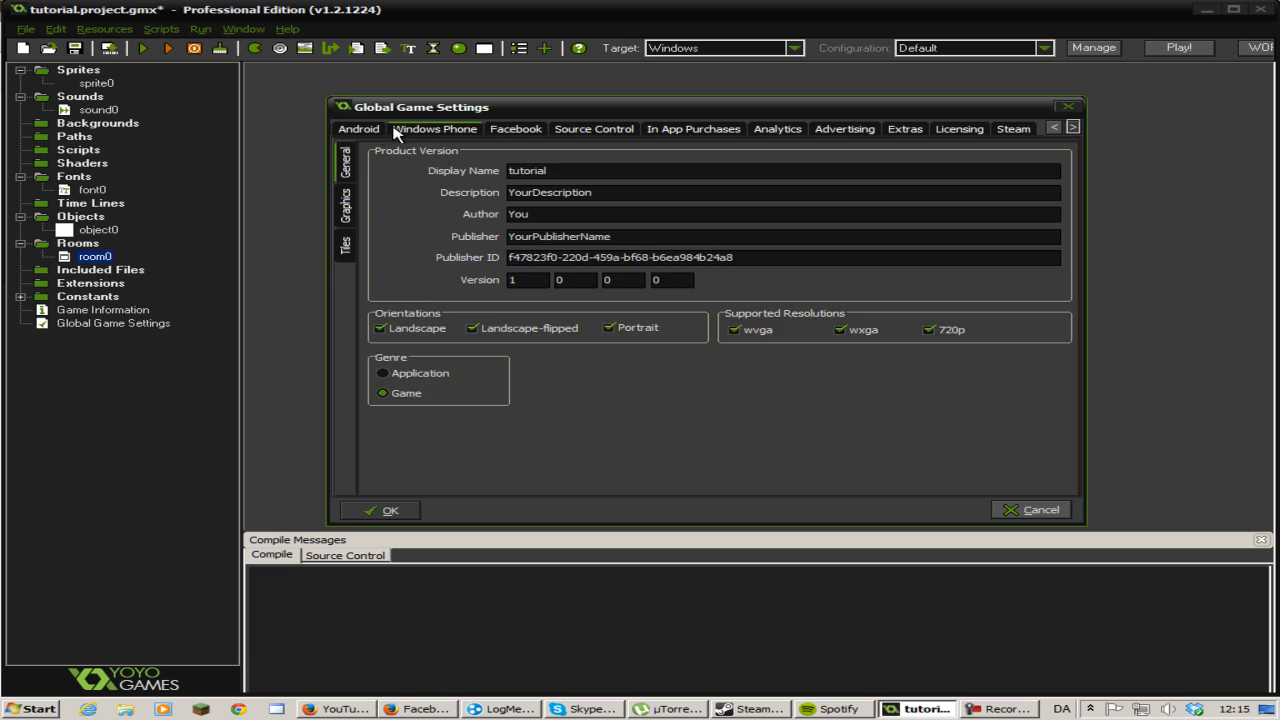
{"action": "left_click", "coordinate": [372, 132]}
{"action": "left_click", "coordinate": [1055, 128]}
{"action": "left_click", "coordinate": [1055, 128]}
{"action": "left_click", "coordinate": [1055, 128]}
{"action": "left_click", "coordinate": [1055, 128]}
{"action": "left_click", "coordinate": [1055, 128]}
{"action": "left_click", "coordinate": [1055, 128]}
{"action": "left_click", "coordinate": [1055, 128]}
{"action": "left_click", "coordinate": [1055, 128]}
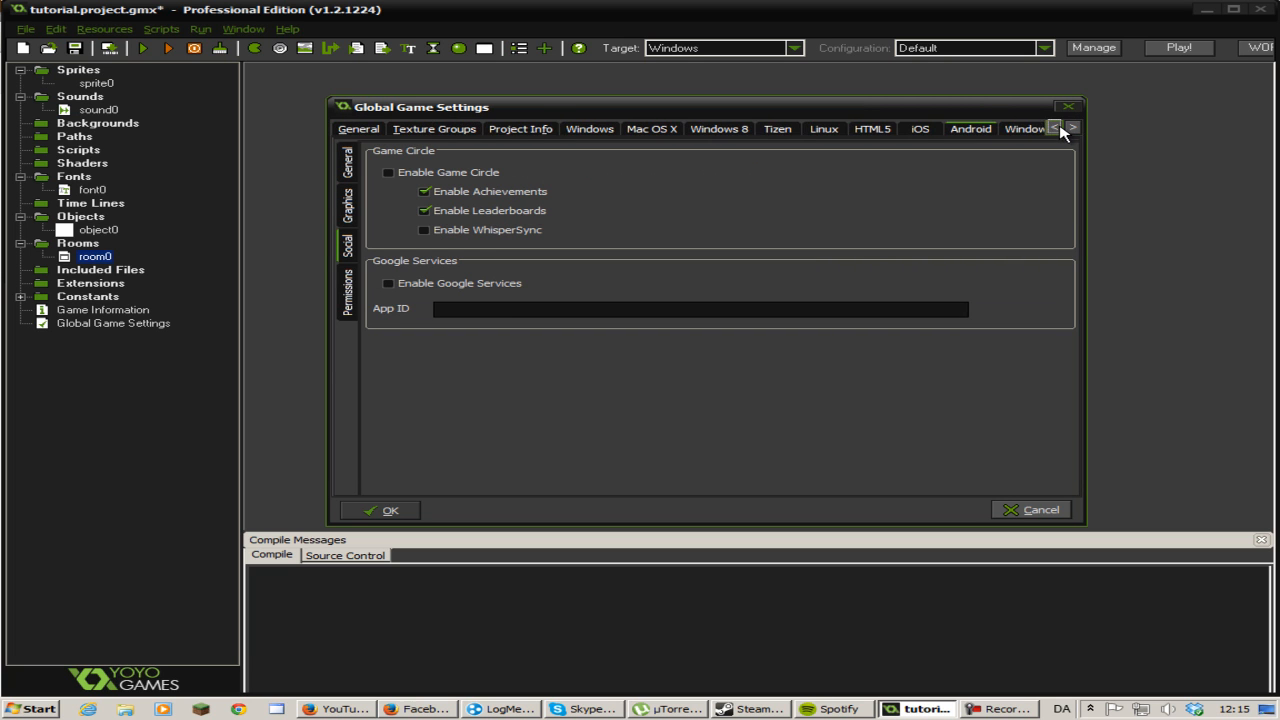
{"action": "left_click", "coordinate": [372, 131]}
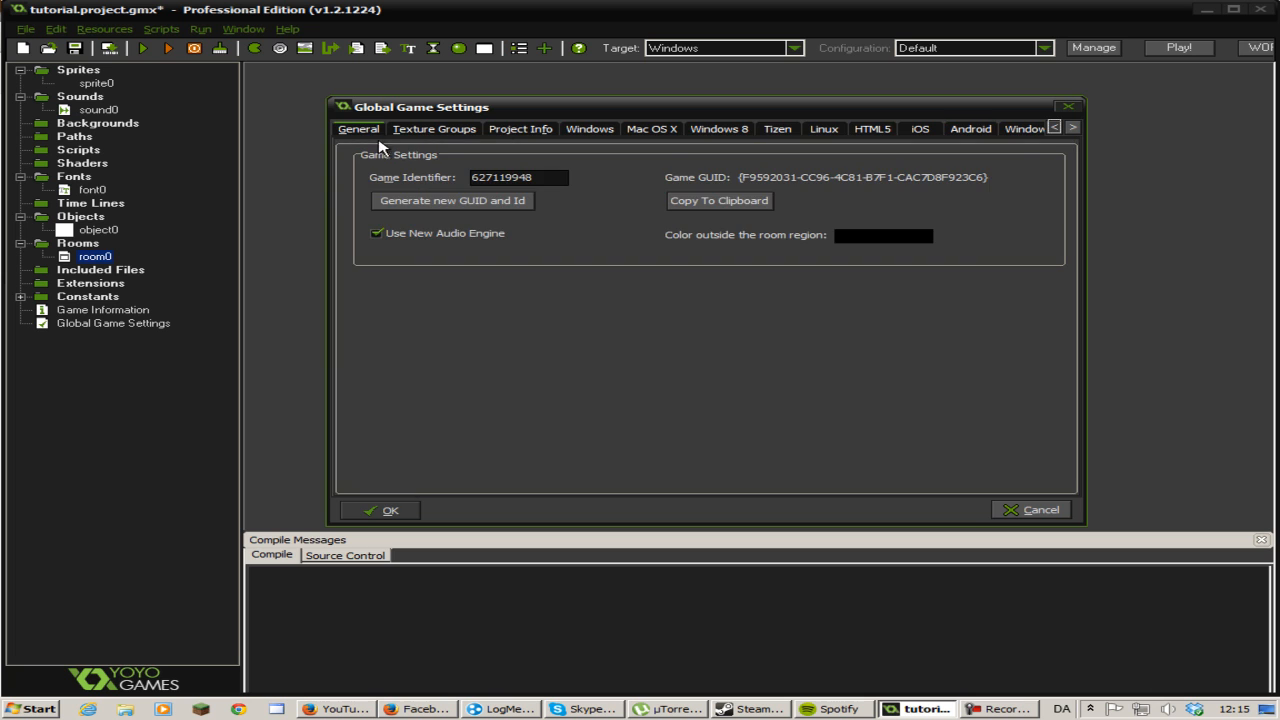
{"action": "left_click", "coordinate": [390, 511]}
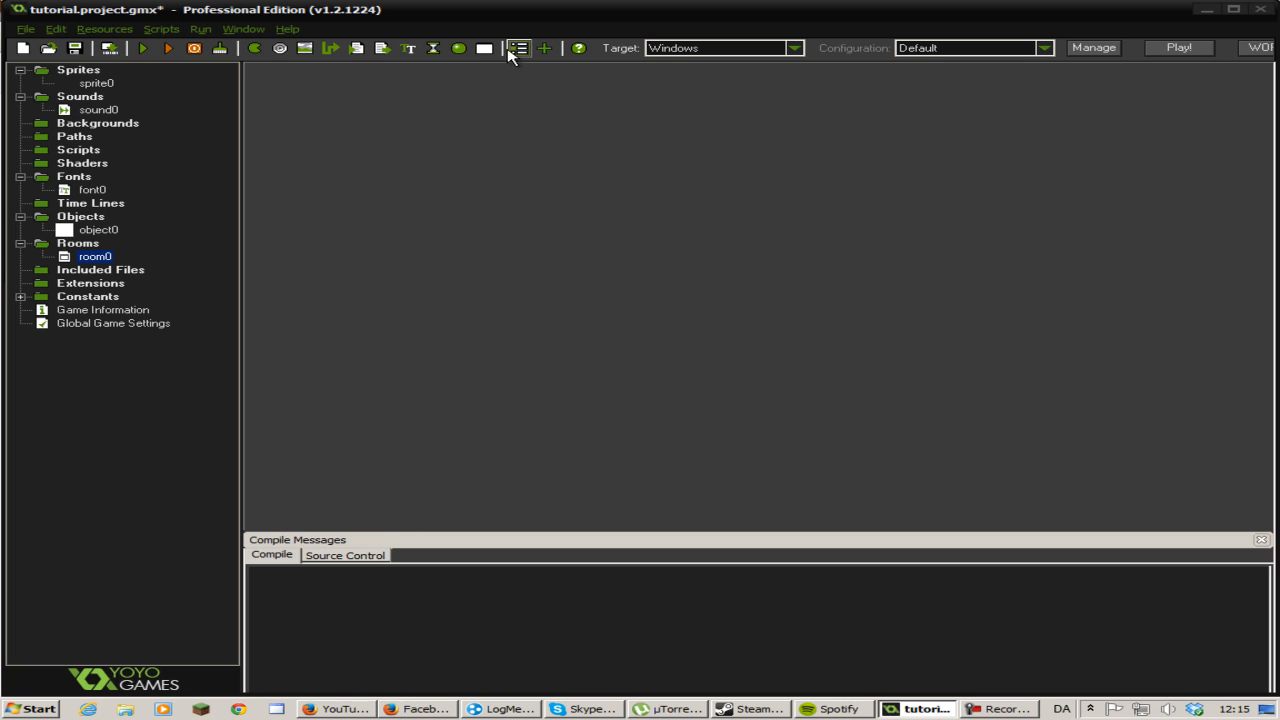
View the active and available extension packages, and close the window without installing any.
{"action": "left_click", "coordinate": [545, 50]}
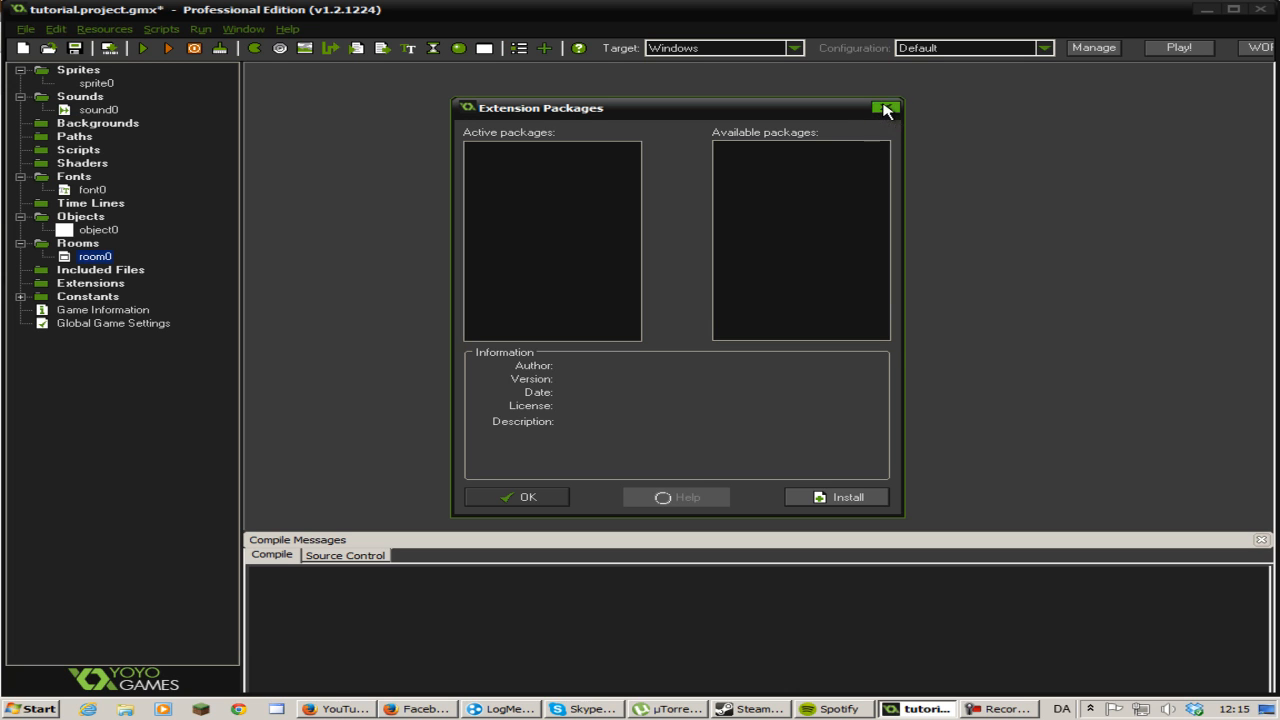
{"action": "left_click", "coordinate": [884, 110]}
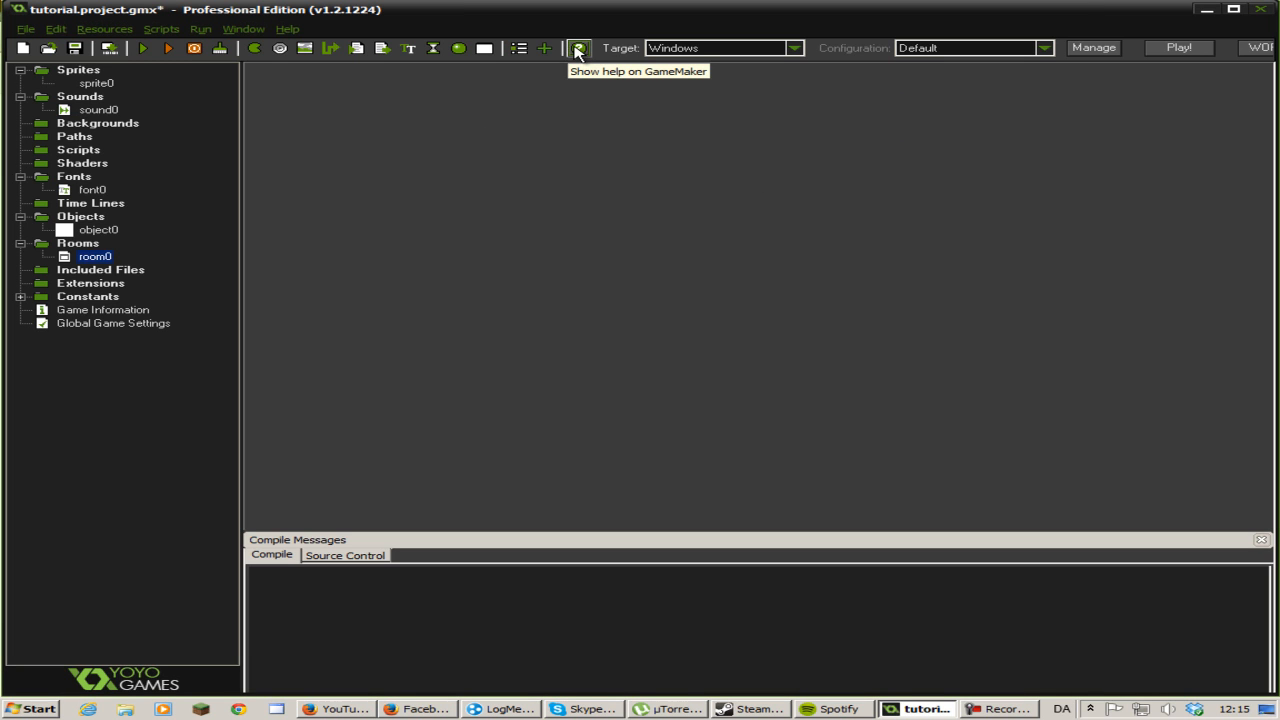
Open the GameMaker:Studio user manual and search it for the keyword "if".
{"action": "left_click", "coordinate": [578, 49]}
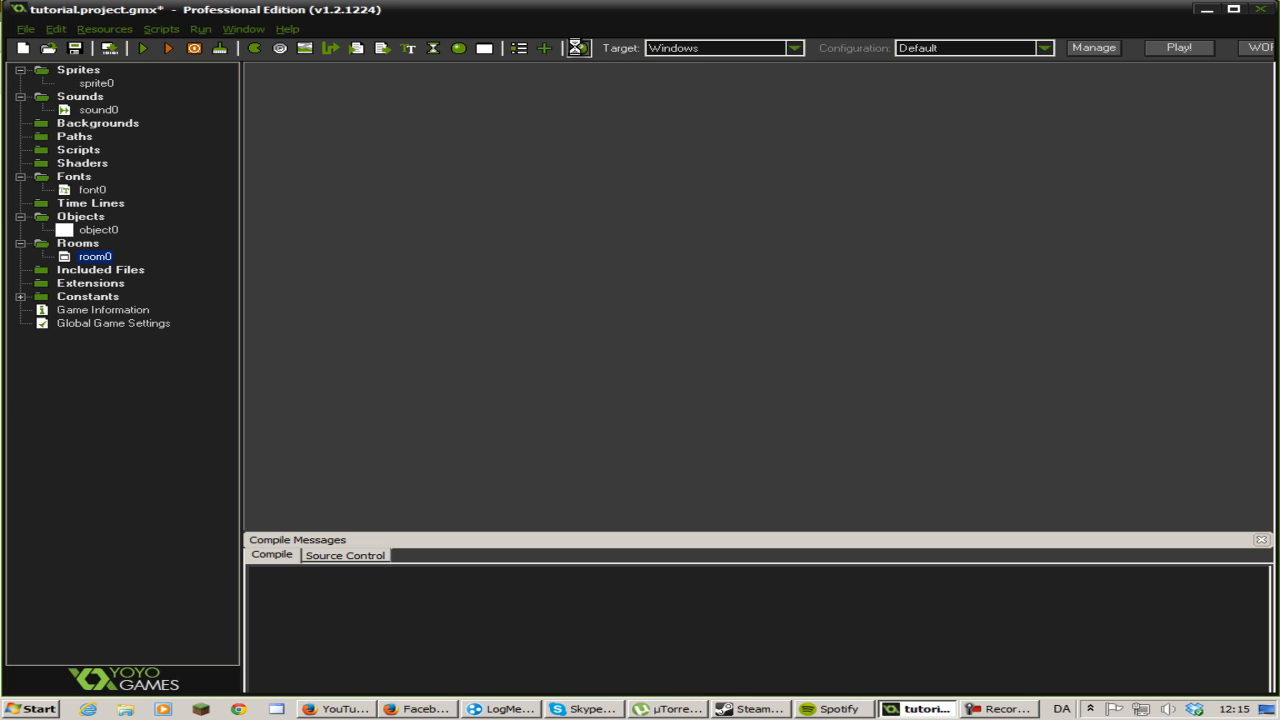
{"action": "left_click_drag", "start_coordinate": [893, 20], "coordinate": [865, 53]}
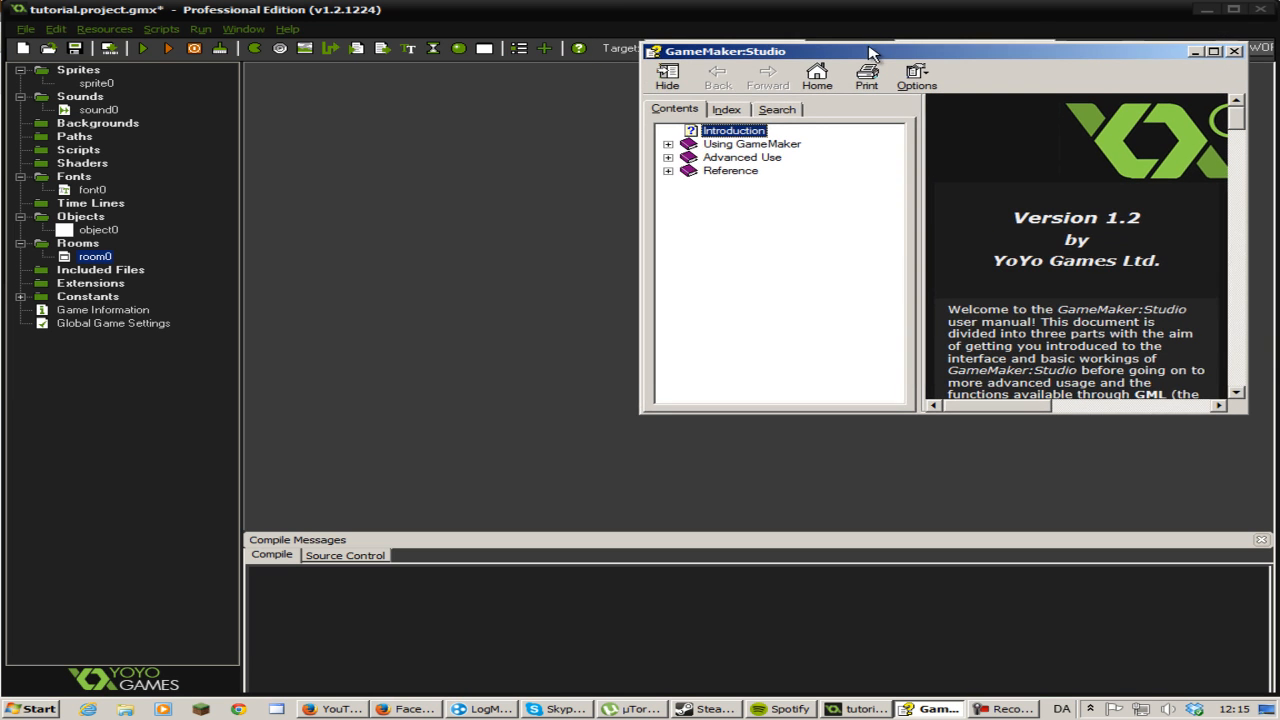
{"action": "left_click", "coordinate": [776, 111]}
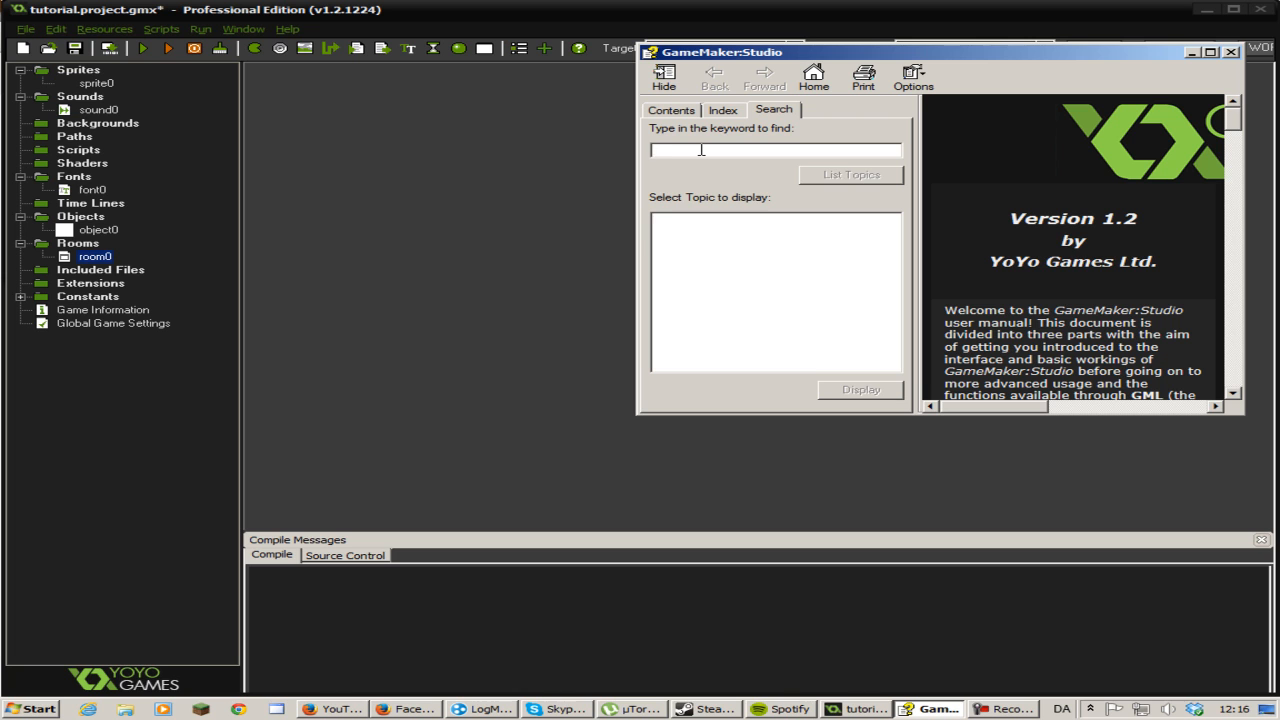
{"action": "type", "text": "if"}
{"action": "left_click", "coordinate": [847, 177]}
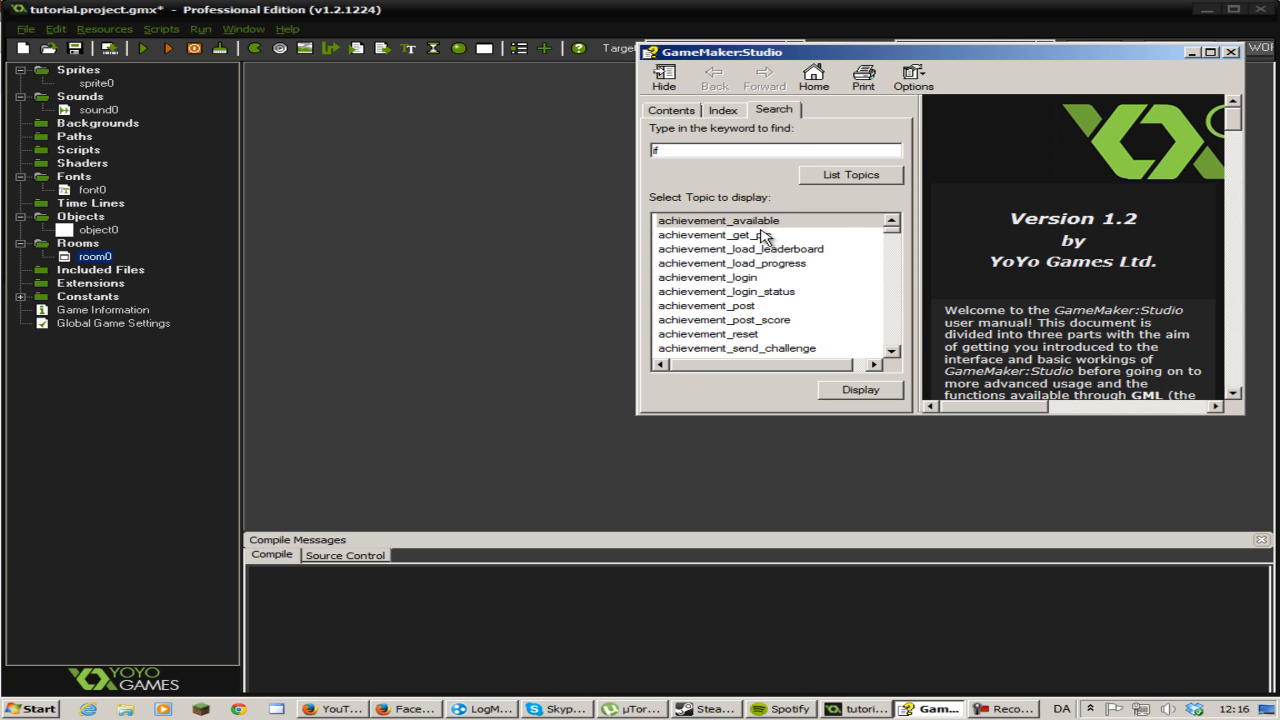
Look through the found manual topics and display the alarm and analytics_event pages.
{"action": "left_click", "coordinate": [751, 237]}
{"action": "left_click", "coordinate": [751, 249]}
{"action": "left_click", "coordinate": [752, 263]}
{"action": "scroll", "coordinate": [755, 307], "scroll_direction": "down", "scroll_amount": 2}
{"action": "scroll", "coordinate": [755, 307], "scroll_direction": "down", "scroll_amount": 4}
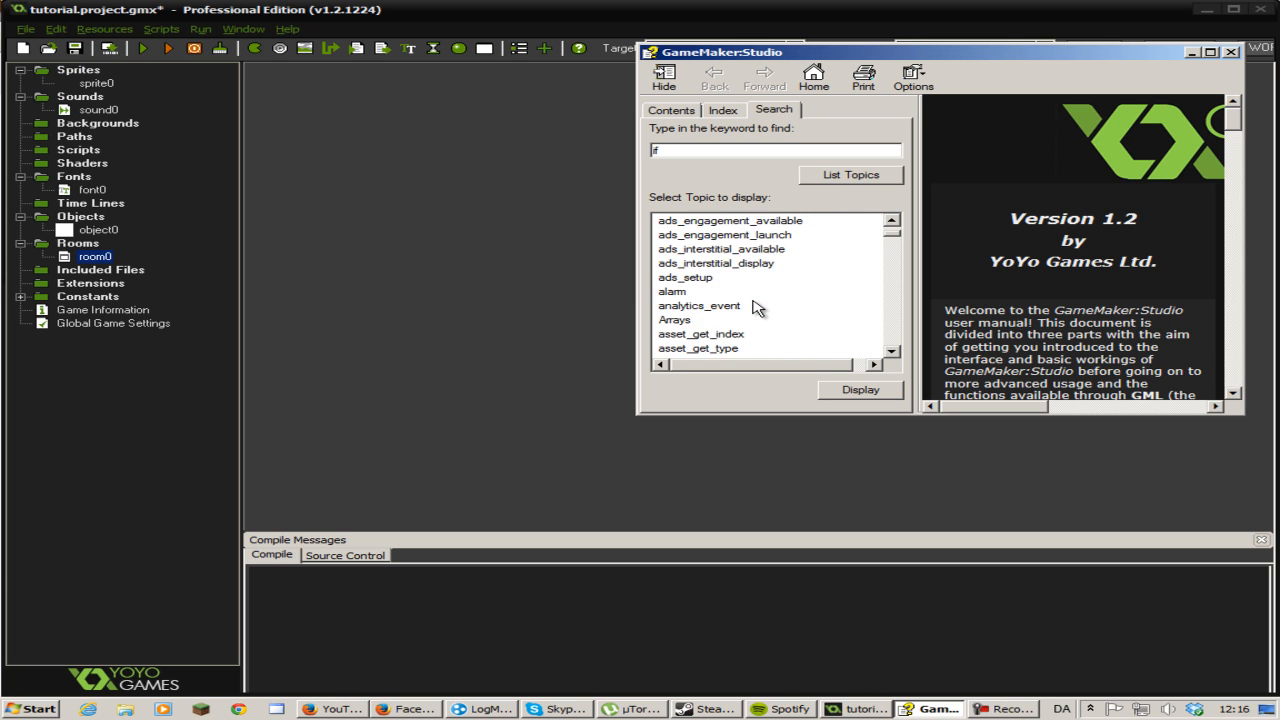
{"action": "left_click", "coordinate": [674, 250]}
{"action": "double_click", "coordinate": [674, 250]}
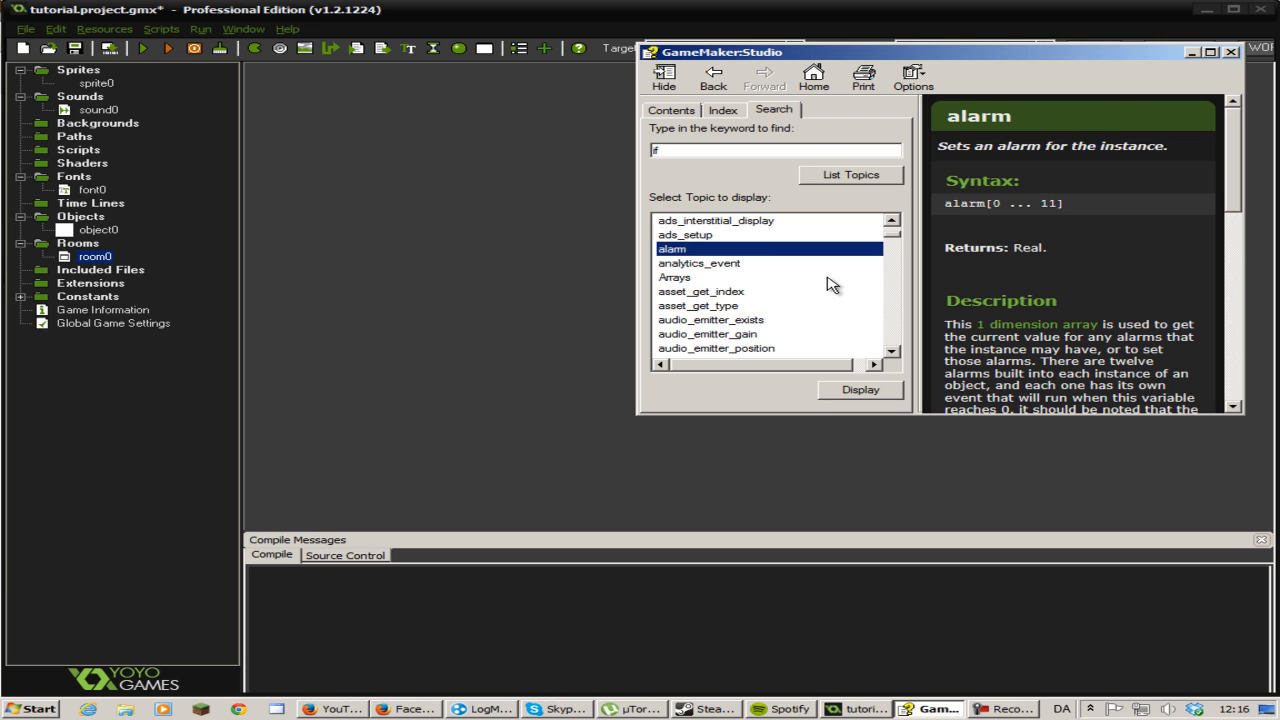
{"action": "double_click", "coordinate": [716, 265]}
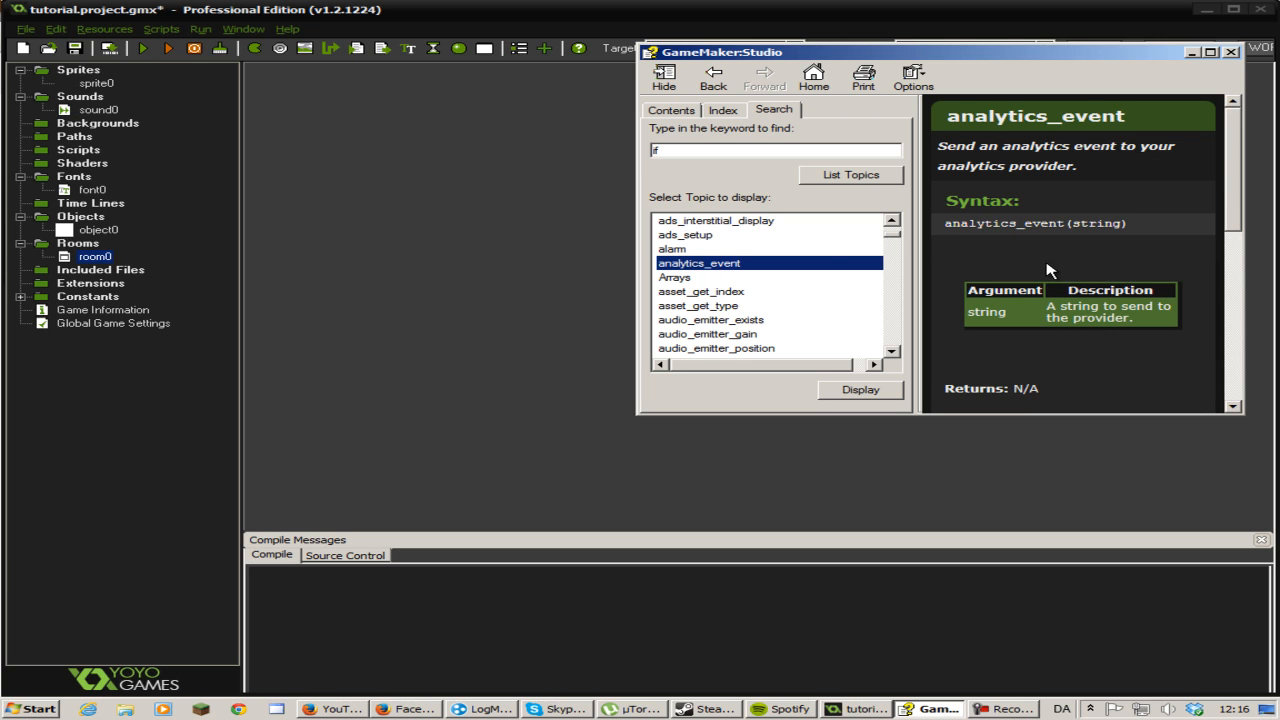
Look further down the found manual topics and display the file_text_eoln page.
{"action": "scroll", "coordinate": [770, 298], "scroll_direction": "down", "scroll_amount": 11}
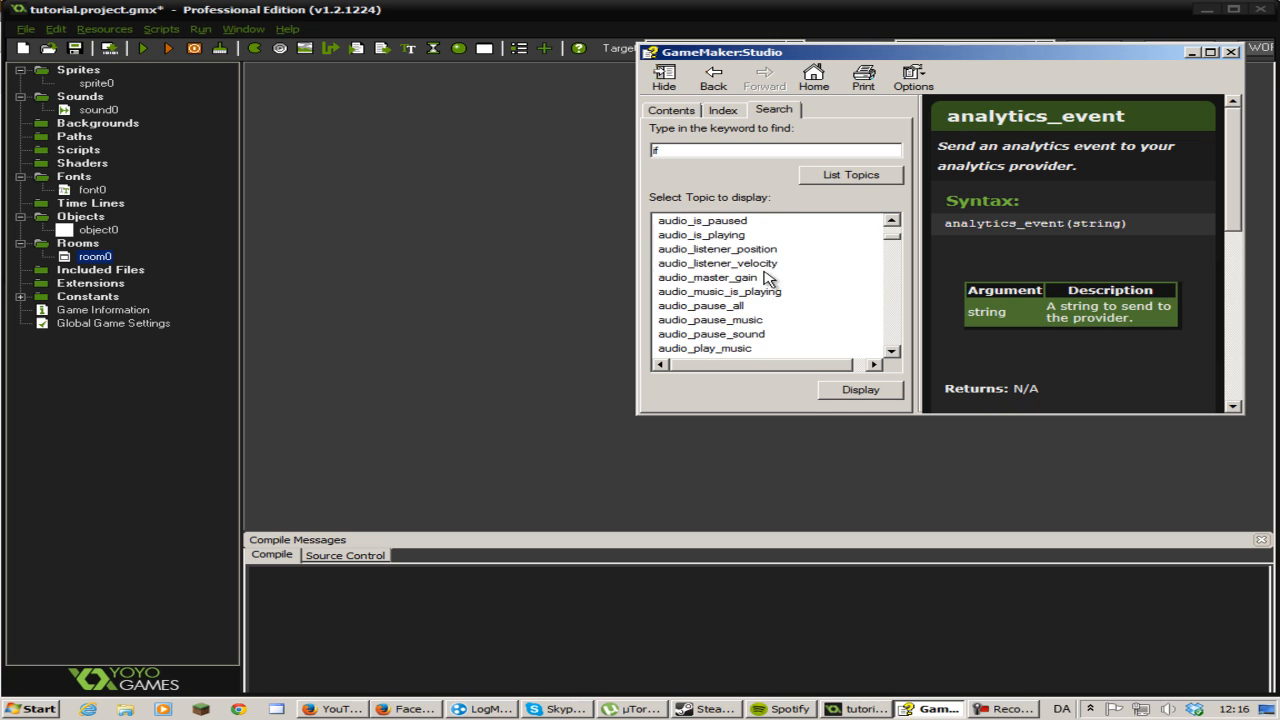
{"action": "scroll", "coordinate": [770, 298], "scroll_direction": "down", "scroll_amount": 10}
{"action": "scroll", "coordinate": [772, 299], "scroll_direction": "up", "scroll_amount": 4}
{"action": "scroll", "coordinate": [770, 298], "scroll_direction": "down", "scroll_amount": 15}
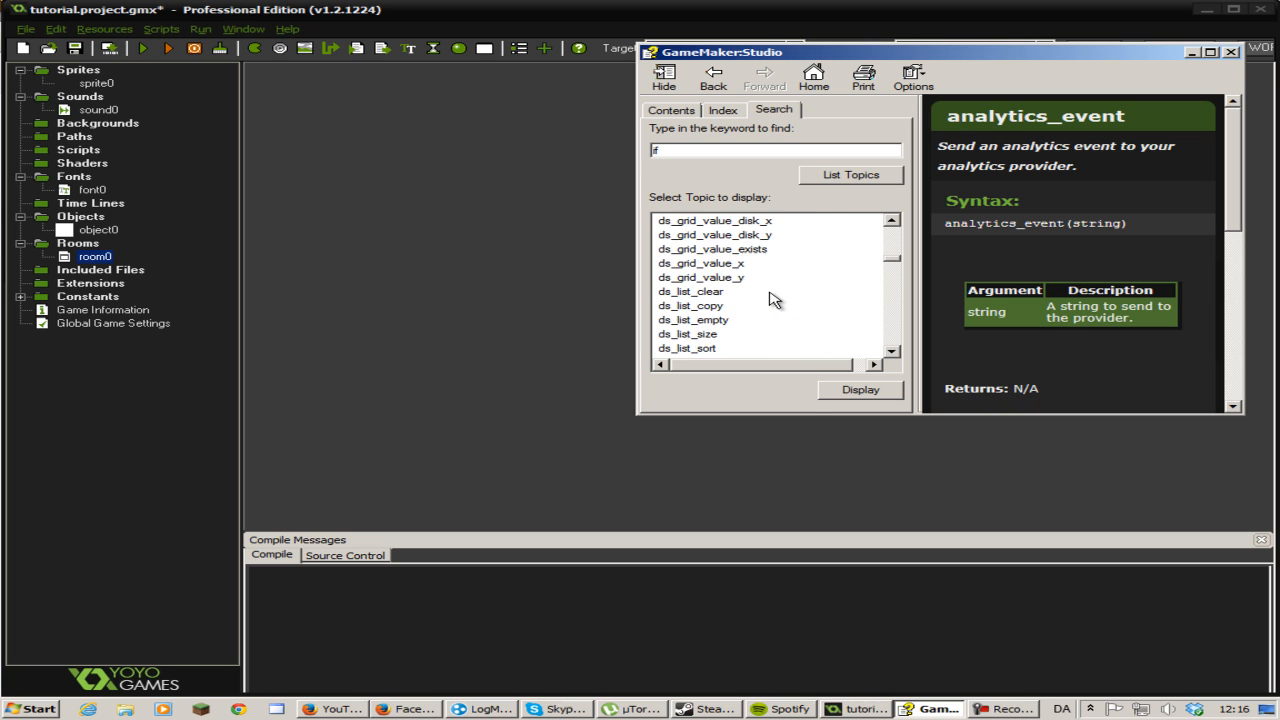
{"action": "scroll", "coordinate": [770, 298], "scroll_direction": "down", "scroll_amount": 7}
{"action": "scroll", "coordinate": [757, 286], "scroll_direction": "up", "scroll_amount": 1}
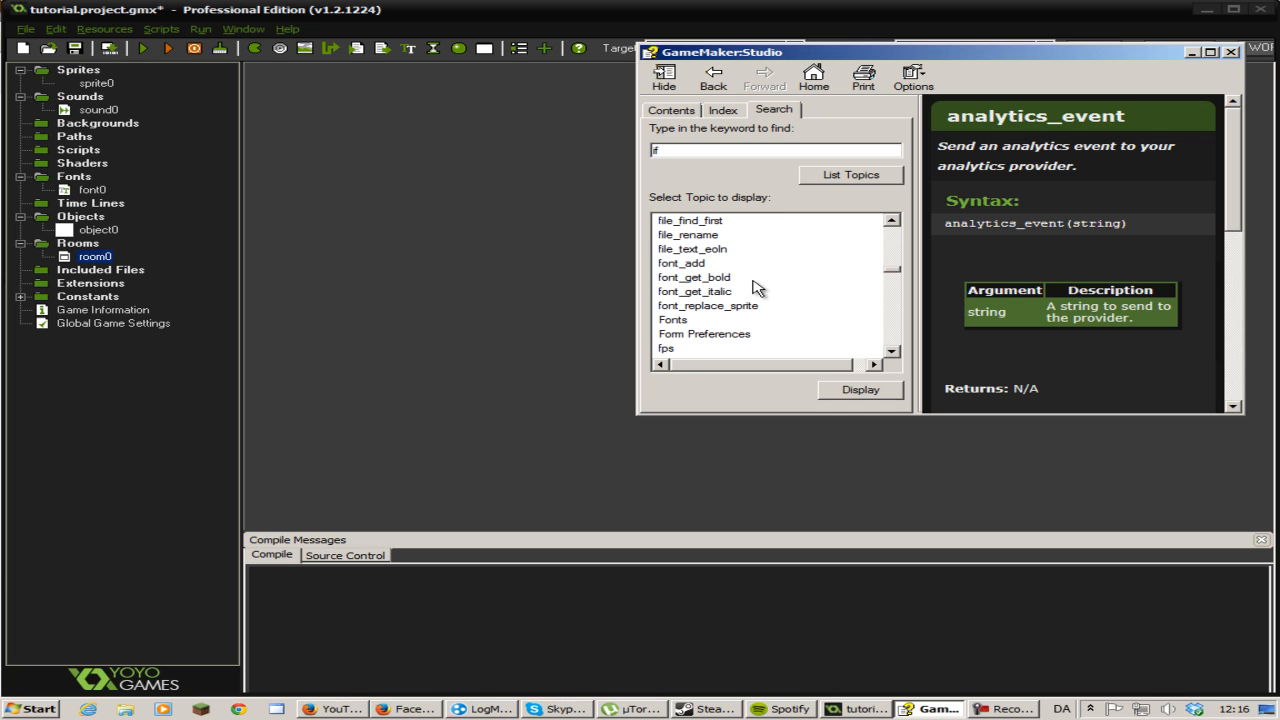
{"action": "double_click", "coordinate": [706, 249]}
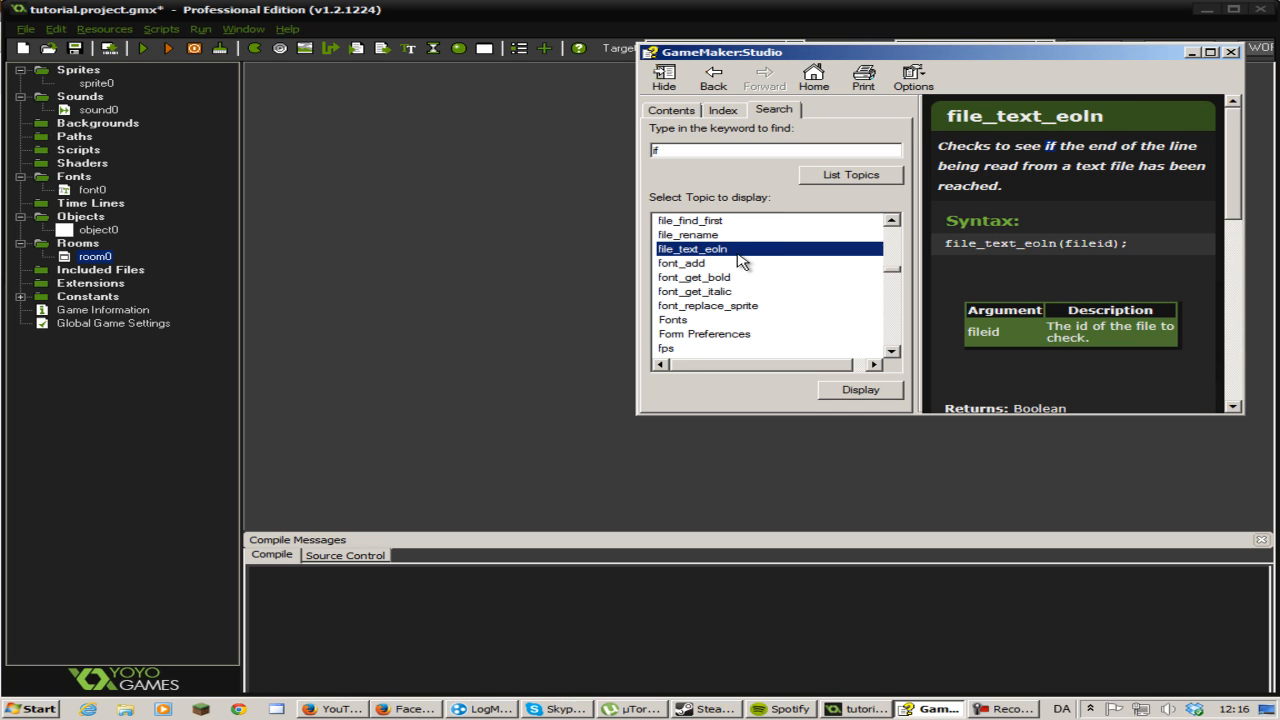
Display the steam_user_installed_dlc page from the found manual topics, and close the user manual.
{"action": "scroll", "coordinate": [760, 282], "scroll_direction": "down", "scroll_amount": 4}
{"action": "scroll", "coordinate": [760, 282], "scroll_direction": "down", "scroll_amount": 20}
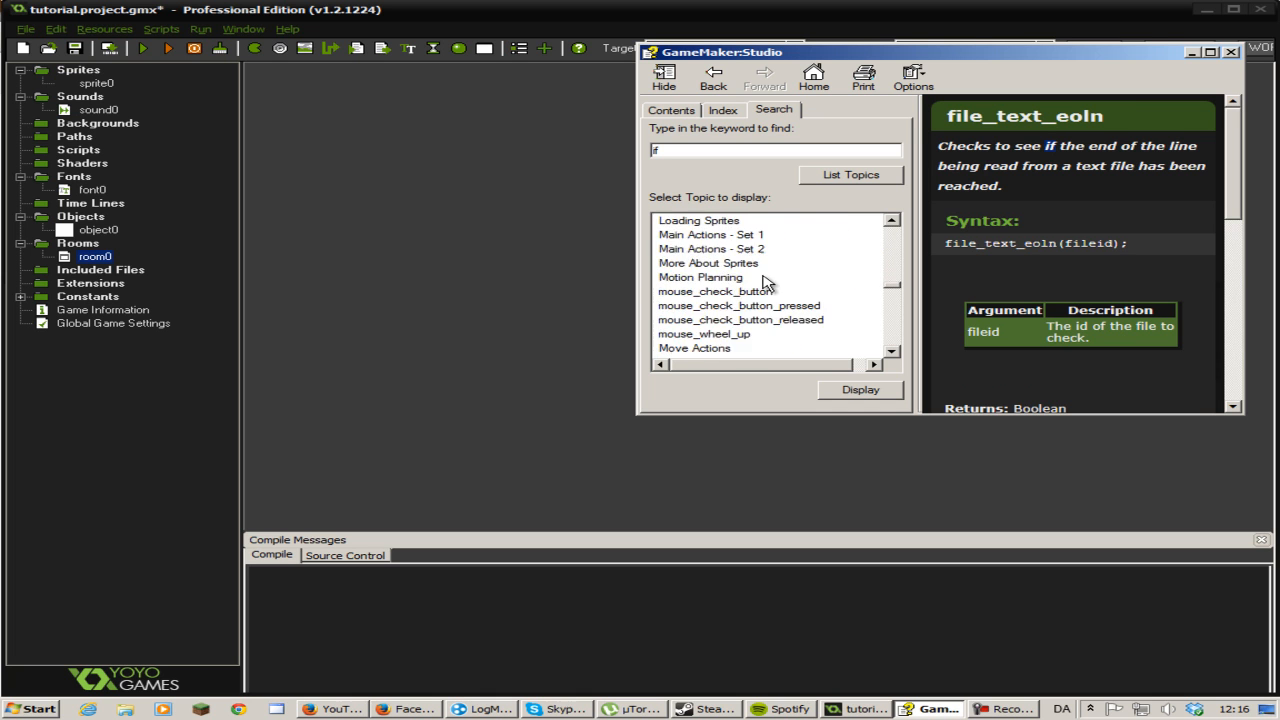
{"action": "scroll", "coordinate": [770, 288], "scroll_direction": "down", "scroll_amount": 20}
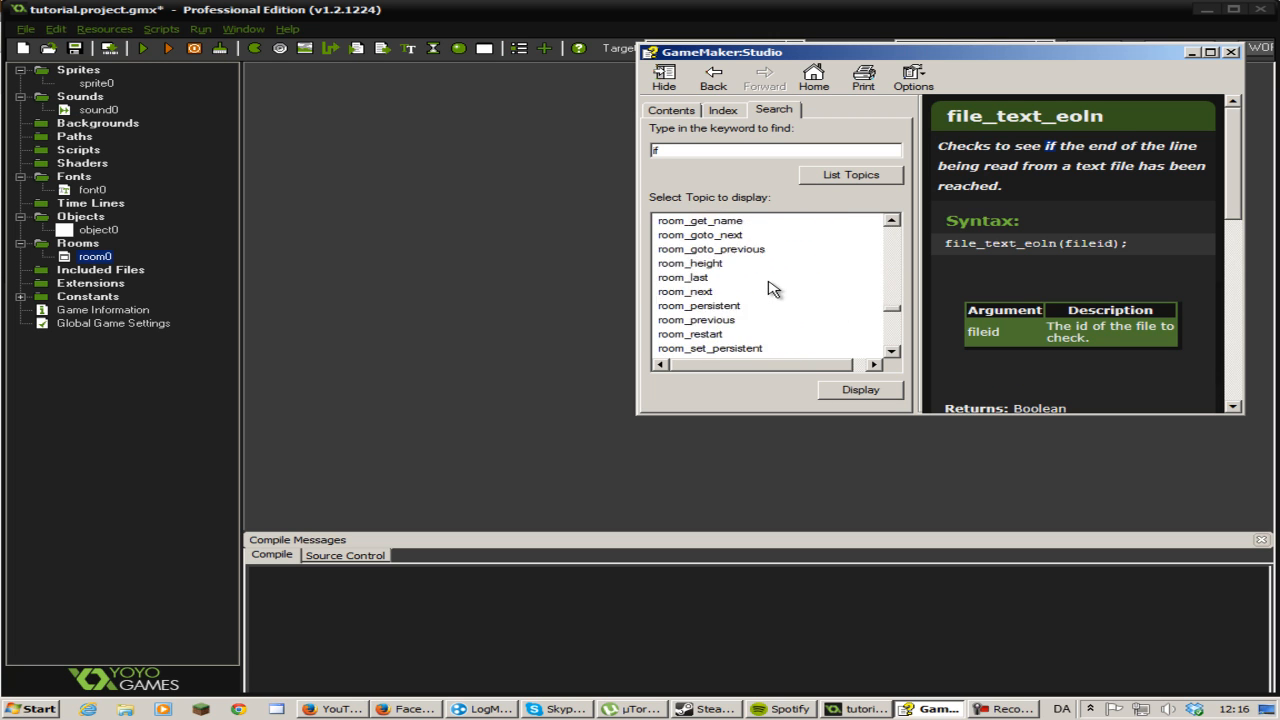
{"action": "scroll", "coordinate": [765, 291], "scroll_direction": "down", "scroll_amount": 20}
{"action": "scroll", "coordinate": [735, 286], "scroll_direction": "up", "scroll_amount": 10}
{"action": "double_click", "coordinate": [736, 279]}
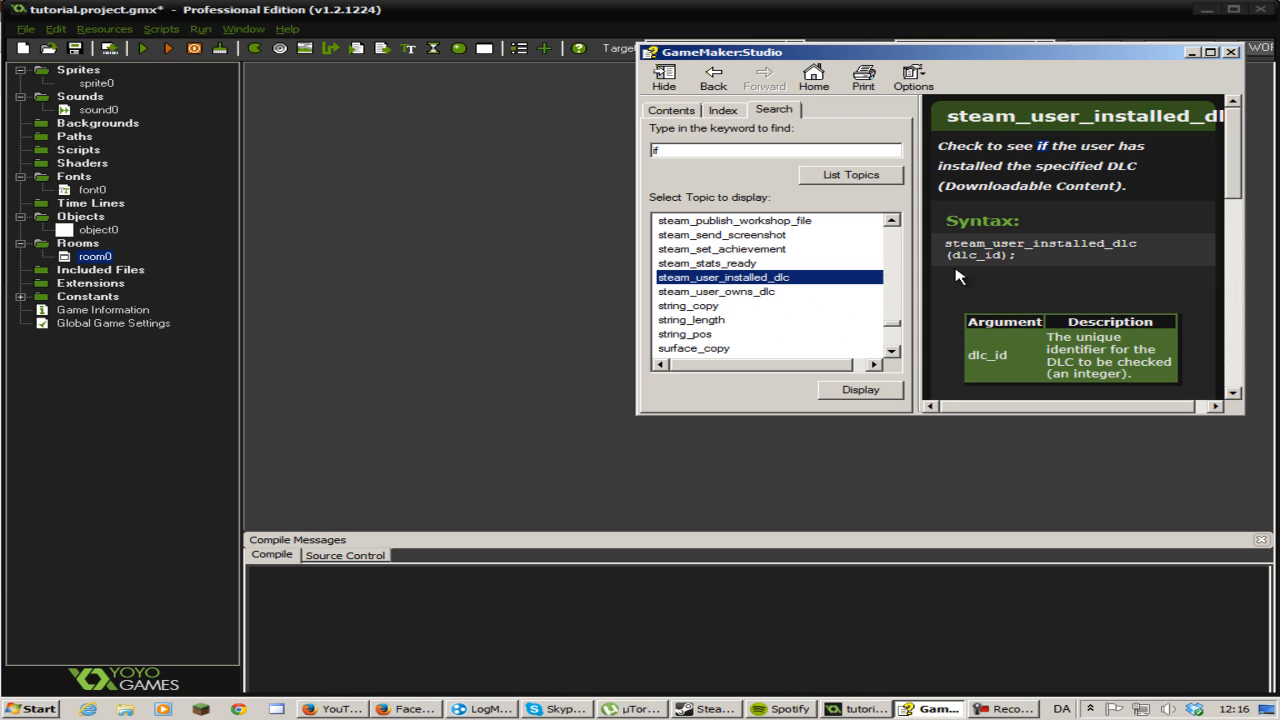
{"action": "left_click", "coordinate": [1231, 53]}
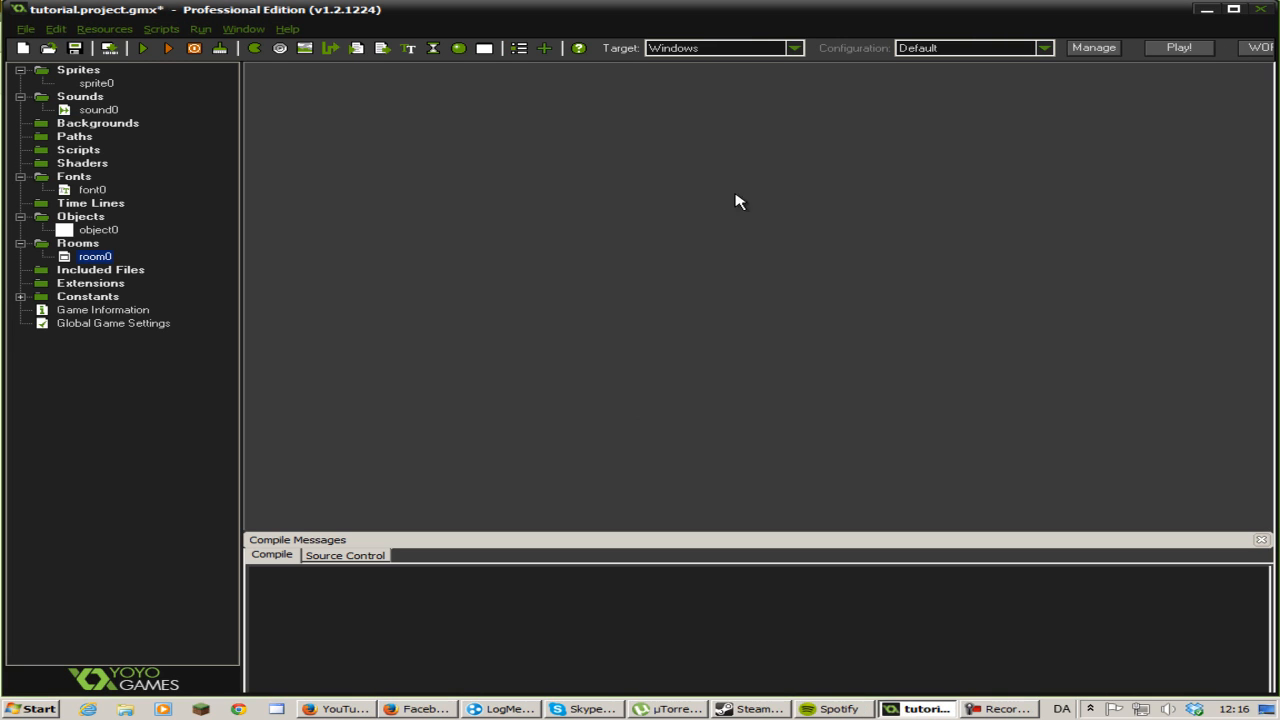